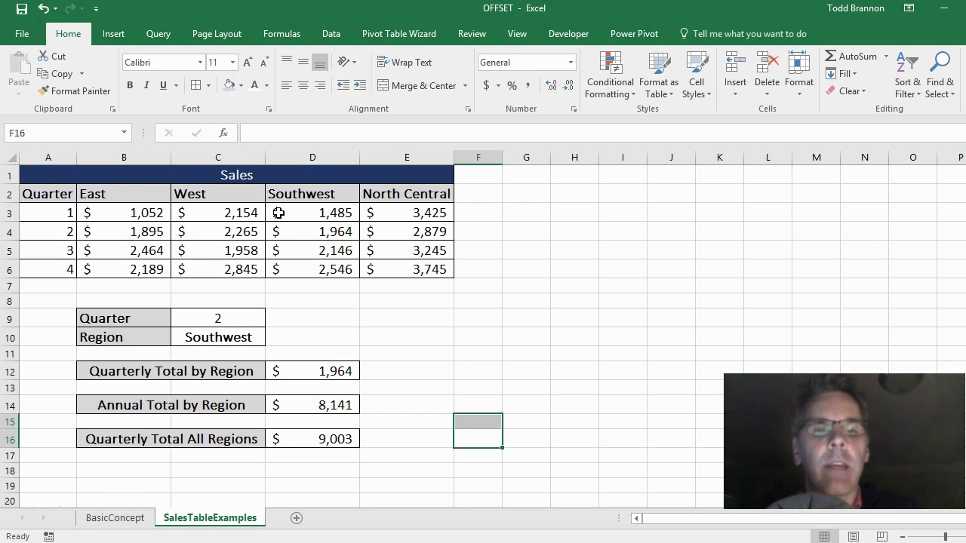
- Highlight the four region headings and the quarter numbers in column A to explain the table layout
left_click_drag(102, 196, 387, 194)
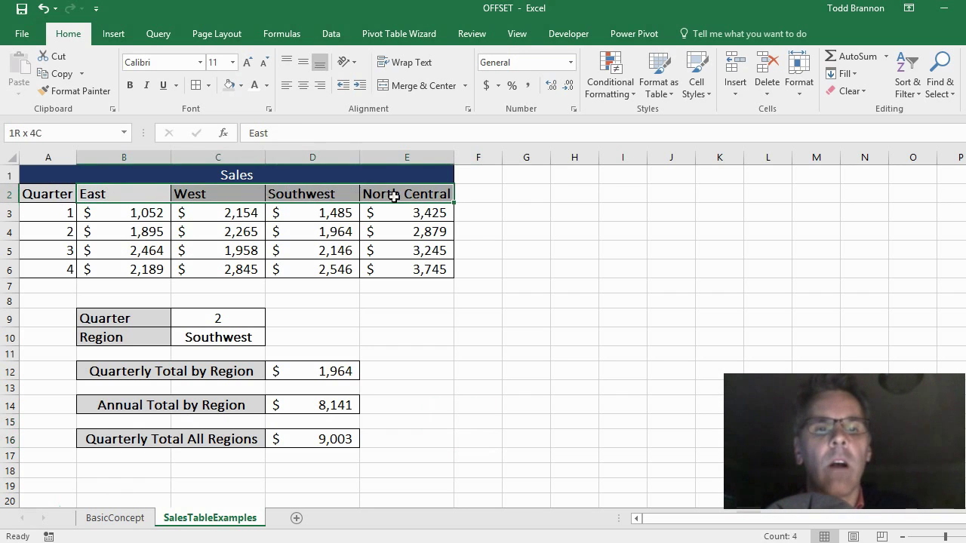
left_click_drag(31, 218, 52, 269)
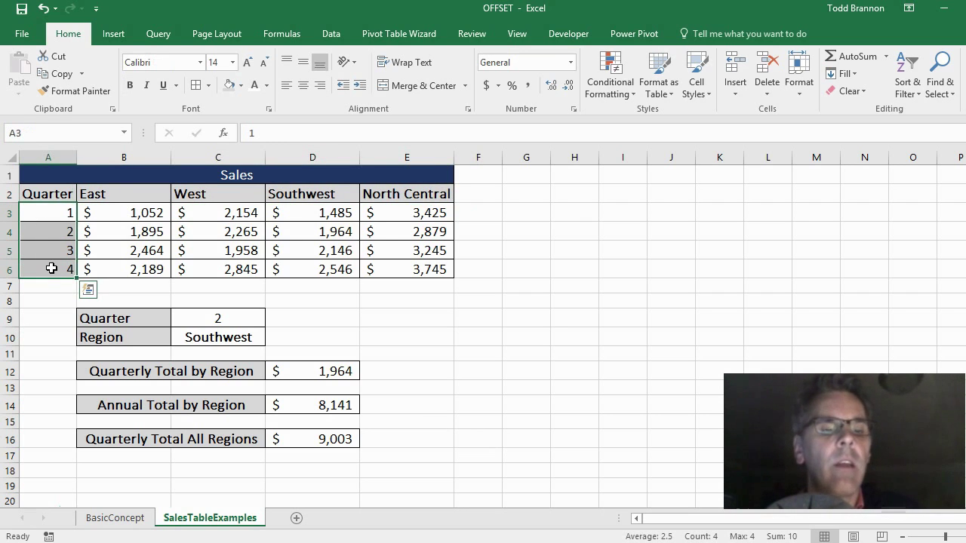
left_click(317, 301)
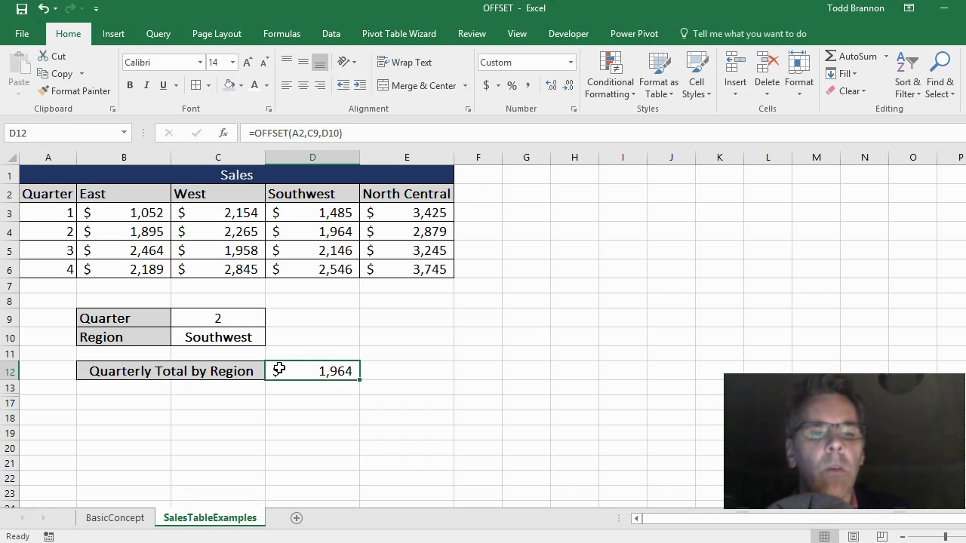
left_click(222, 319)
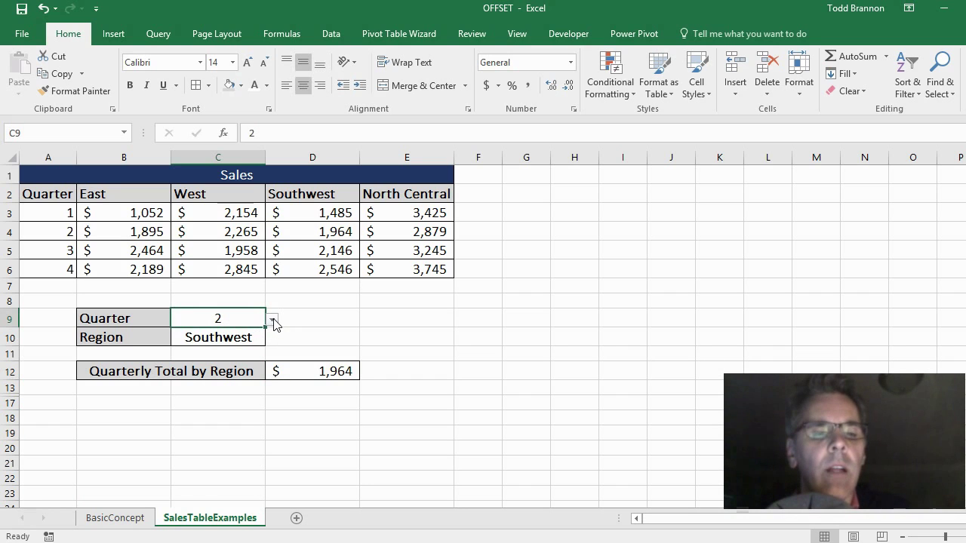
left_click(271, 320)
left_click(271, 320)
left_click(233, 337)
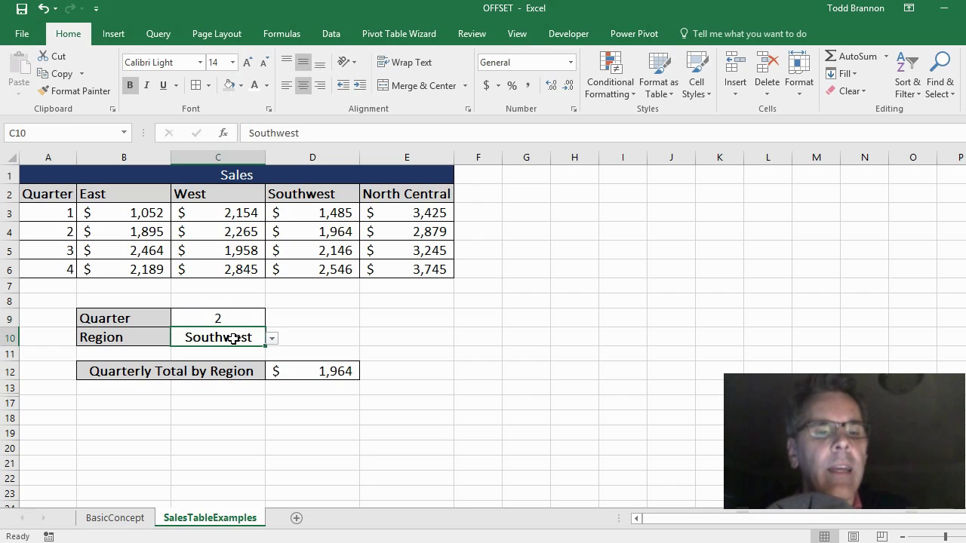
left_click(272, 338)
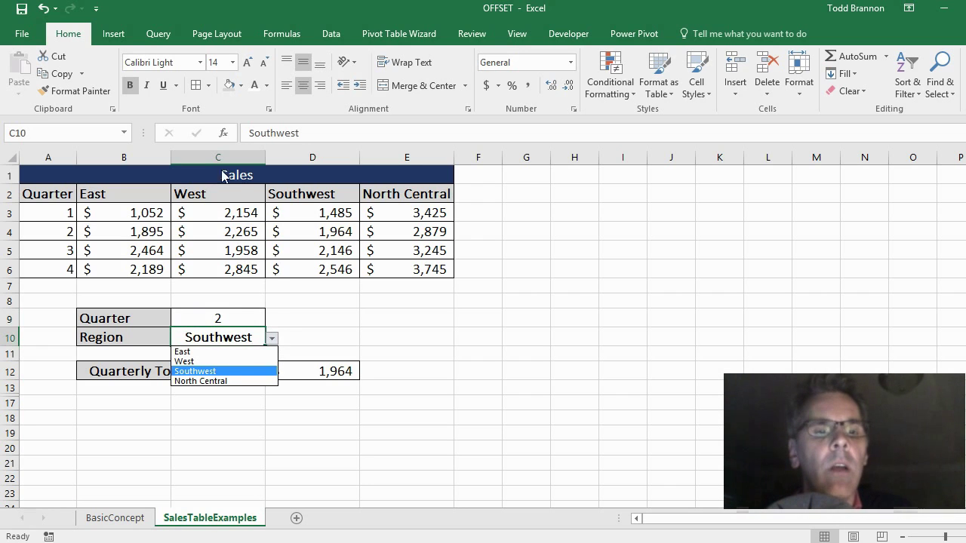
left_click(271, 339)
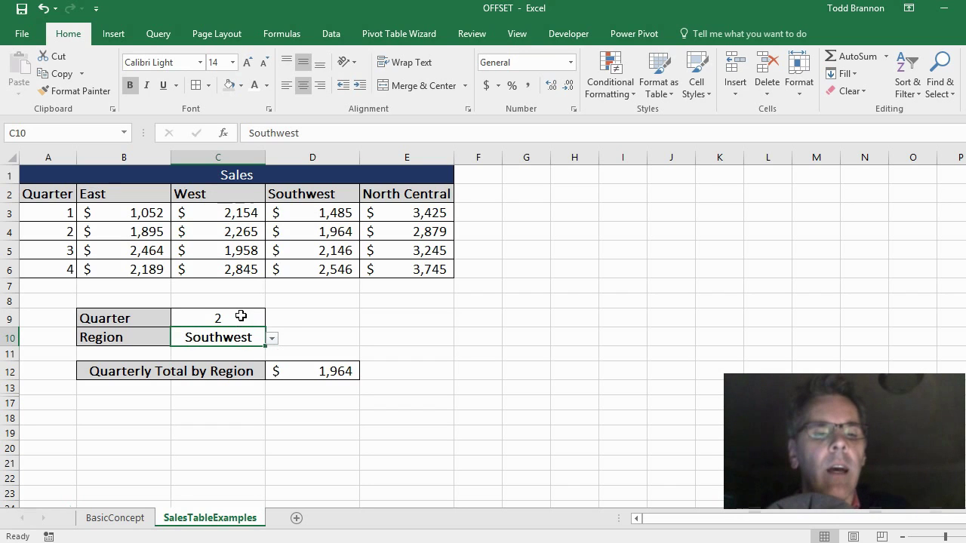
left_click(289, 366)
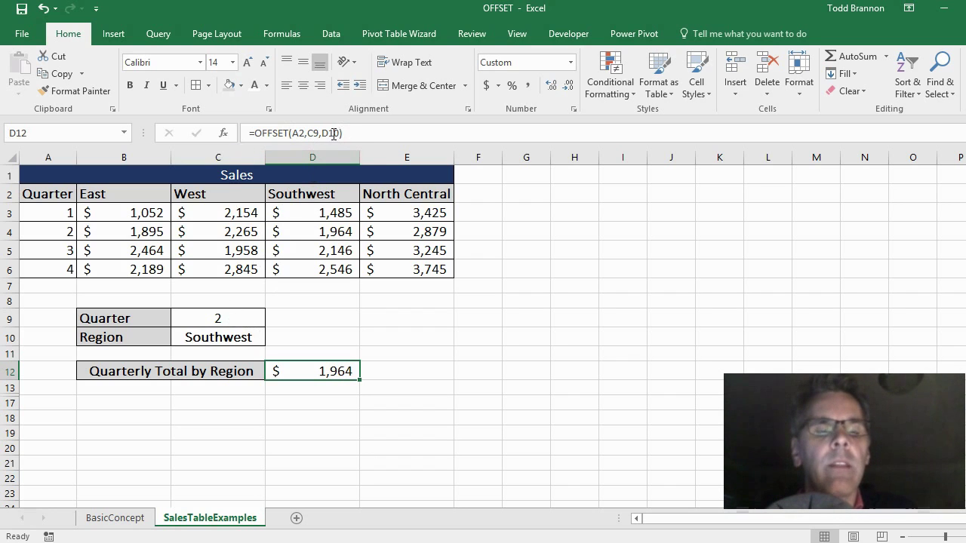
left_click(311, 341)
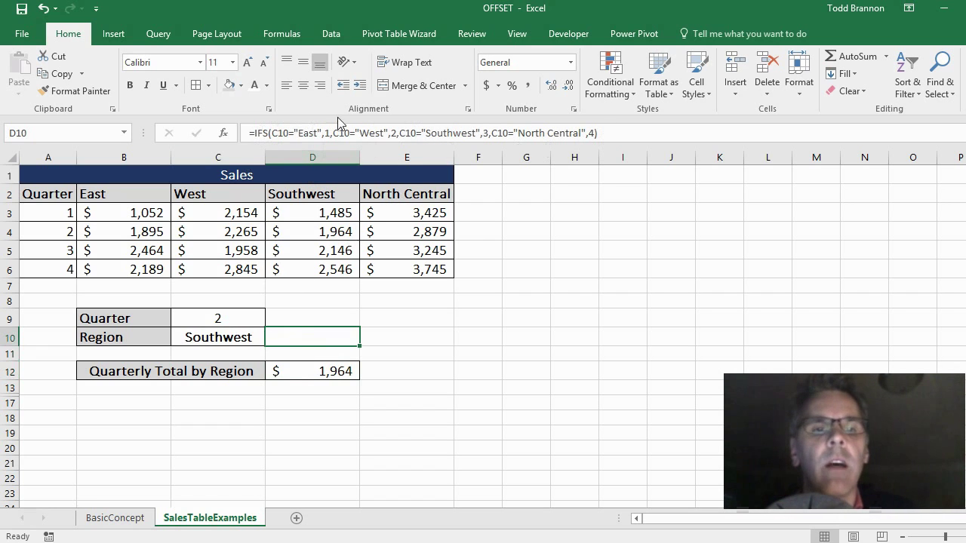
left_click(267, 88)
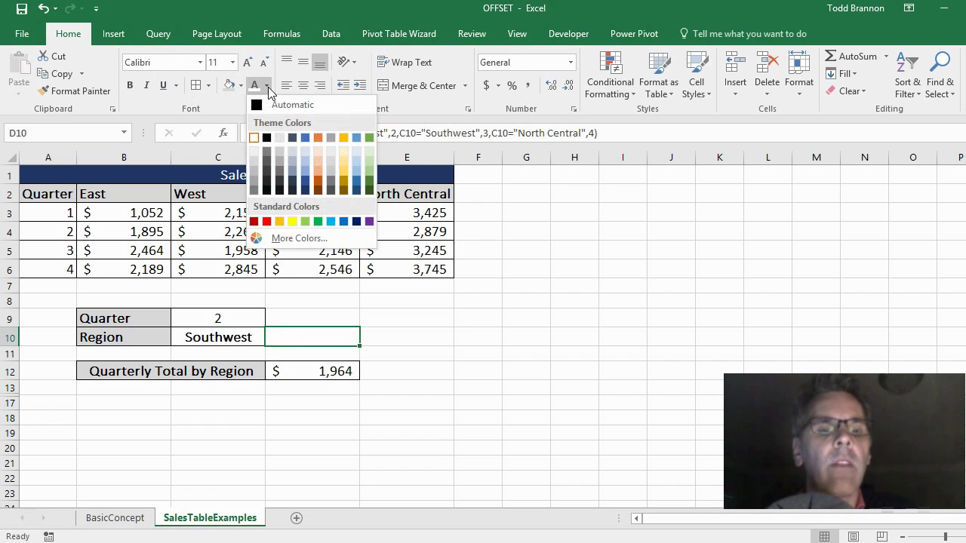
left_click(260, 105)
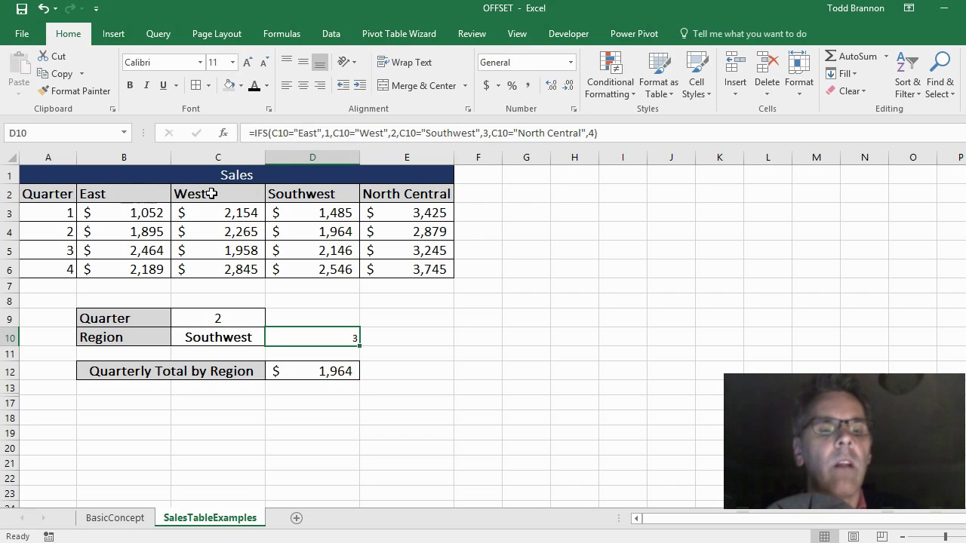
left_click(221, 338)
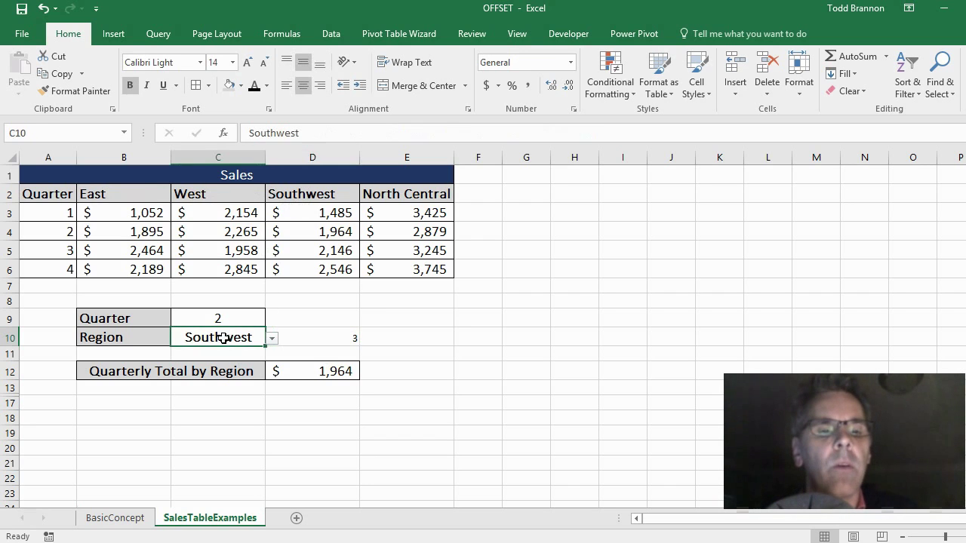
left_click(271, 338)
left_click(252, 353)
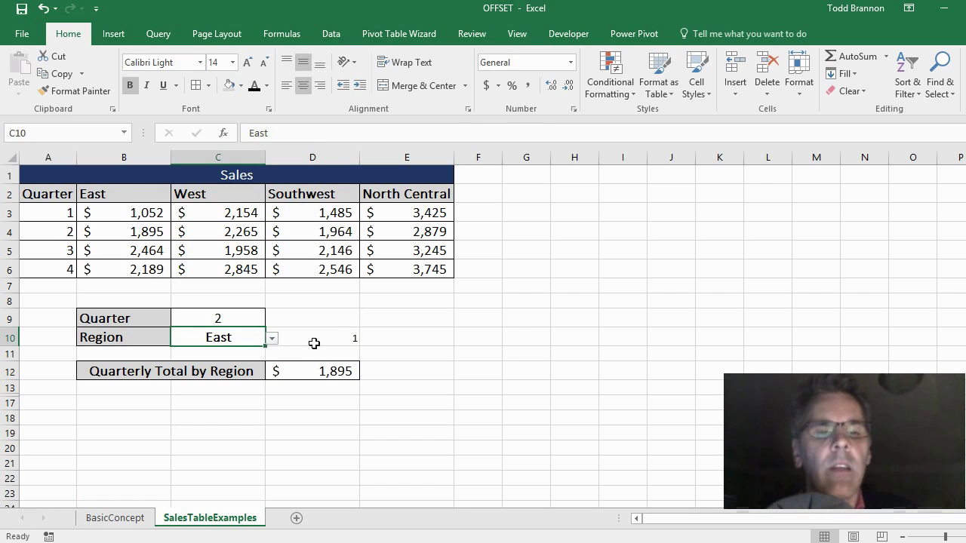
left_click(130, 199)
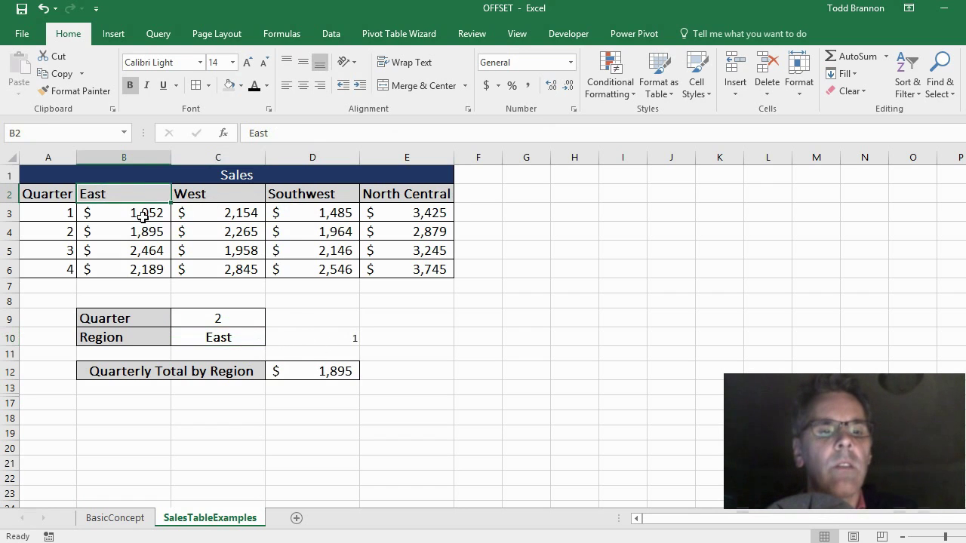
left_click(227, 337)
left_click(272, 338)
left_click(259, 362)
left_click(276, 349)
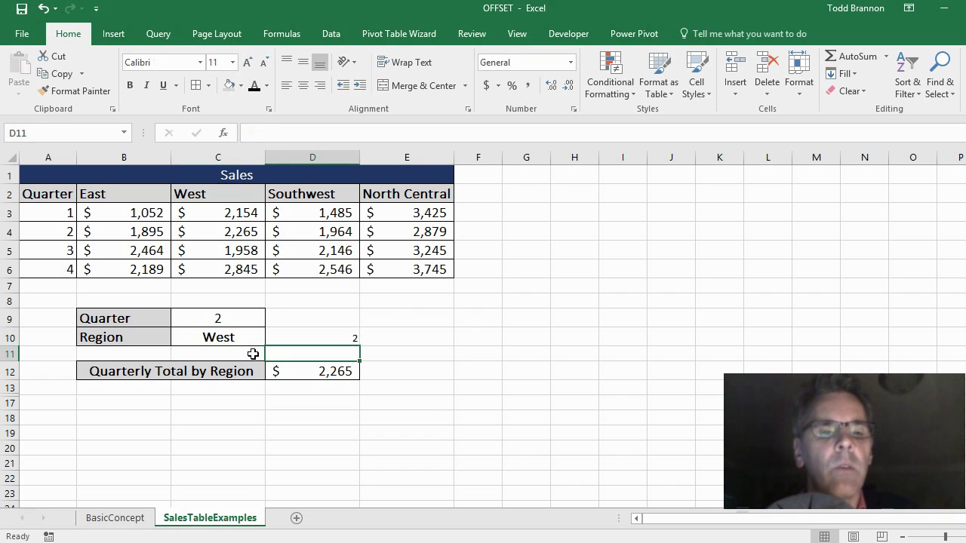
left_click(255, 336)
left_click(271, 338)
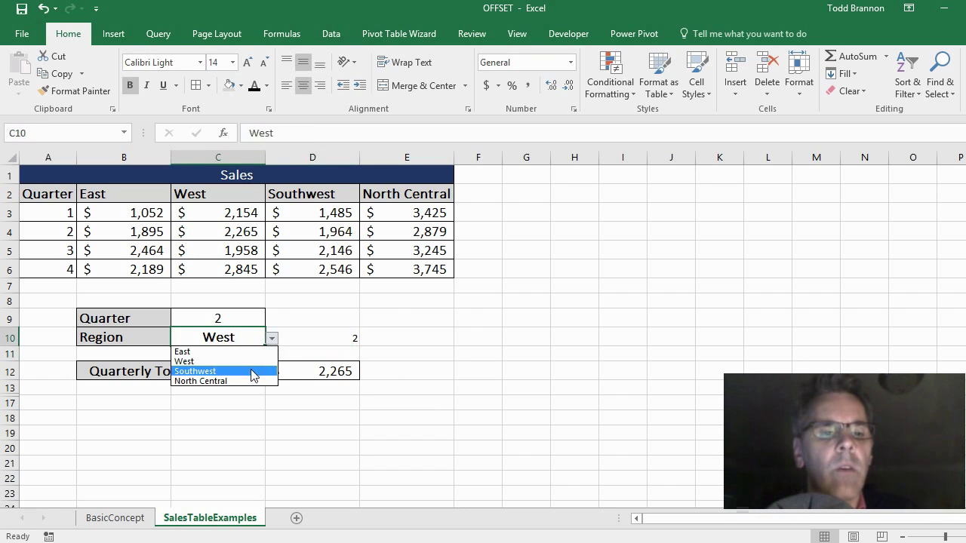
left_click(255, 370)
left_click(299, 344)
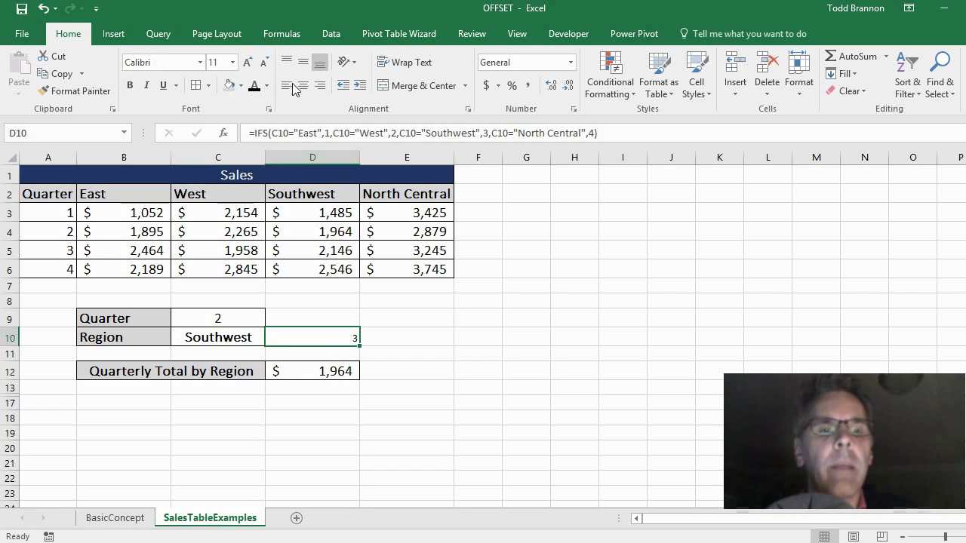
left_click(266, 85)
left_click(253, 137)
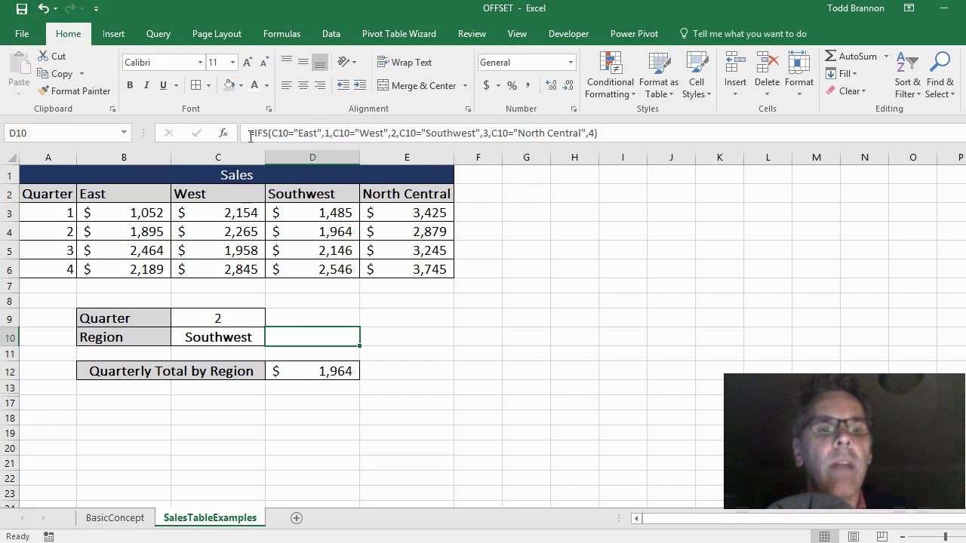
key("Left")
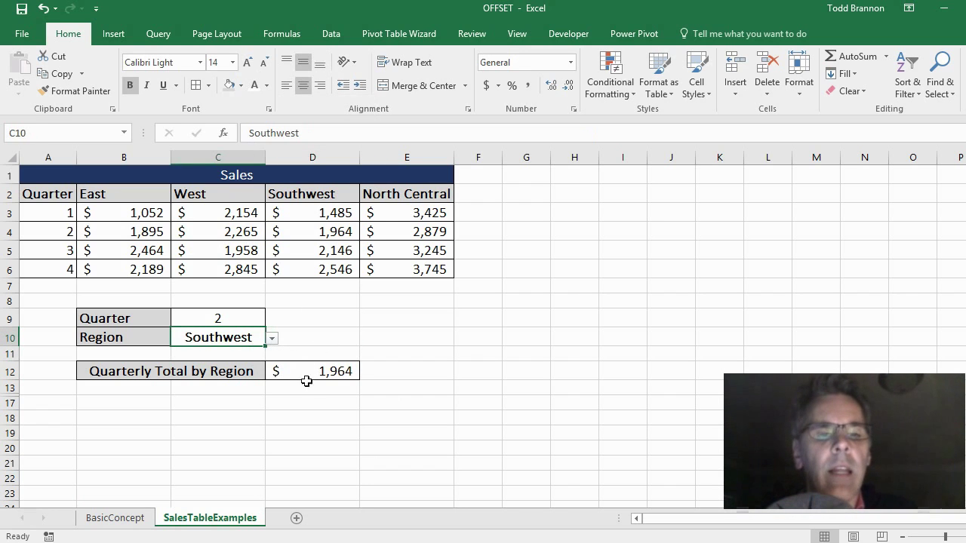
left_click(297, 366)
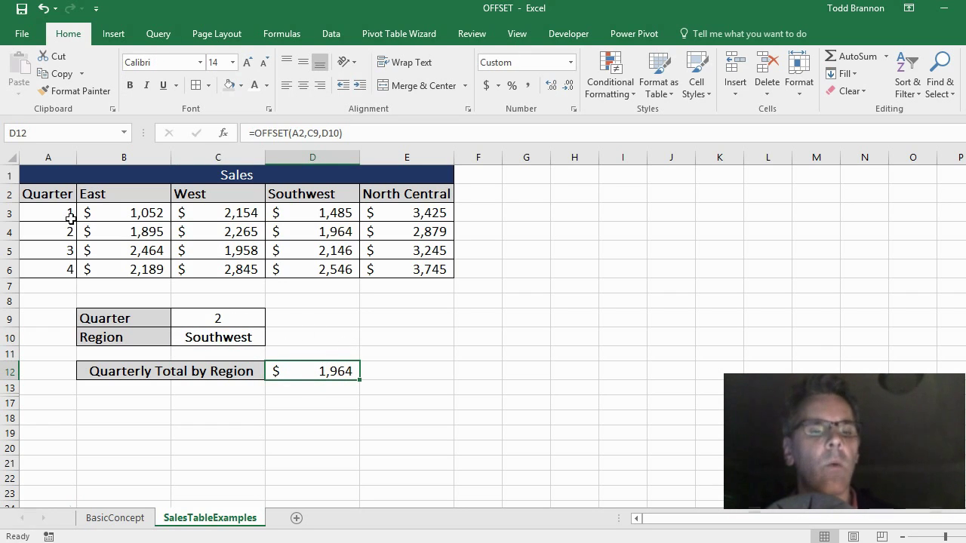
- Review D12's OFFSET formula in the formula bar and commit it unchanged
left_click(224, 316)
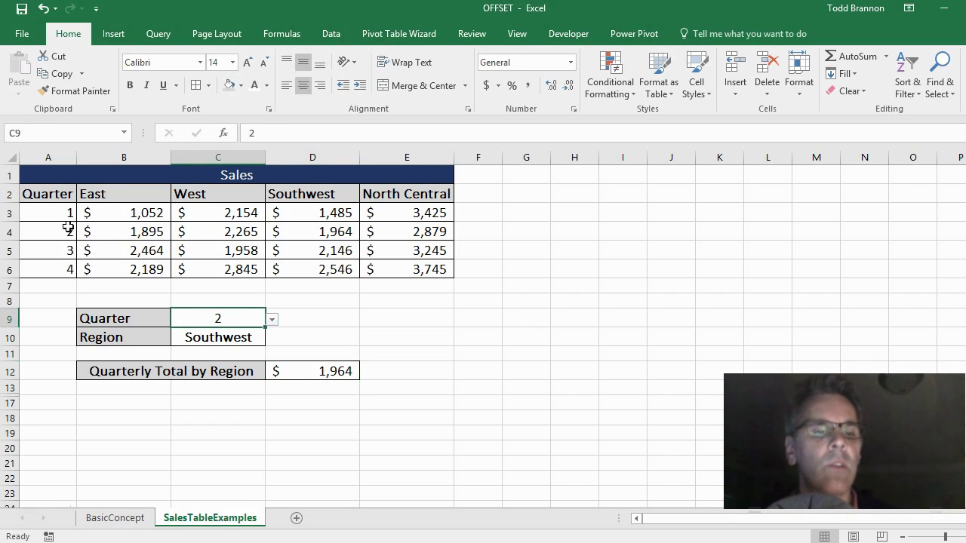
left_click(320, 370)
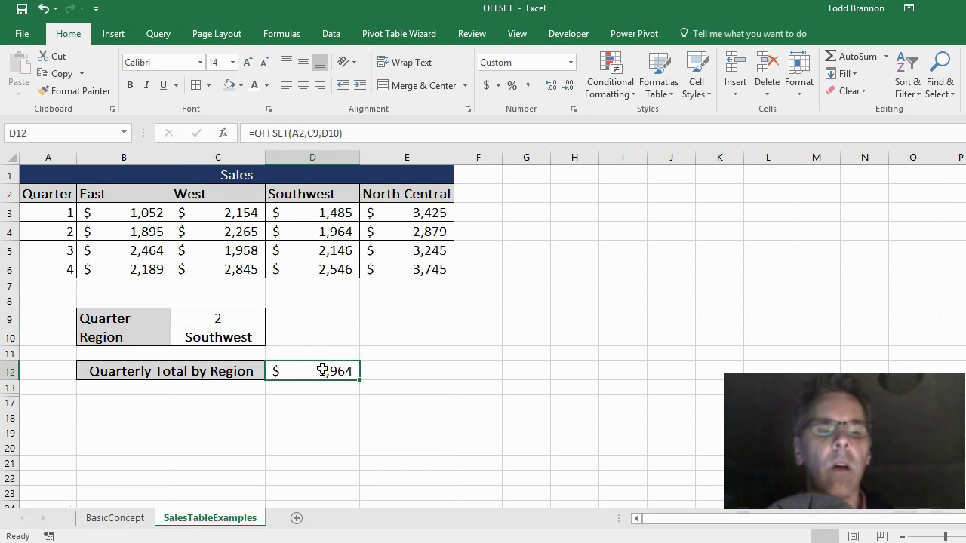
left_click(316, 133)
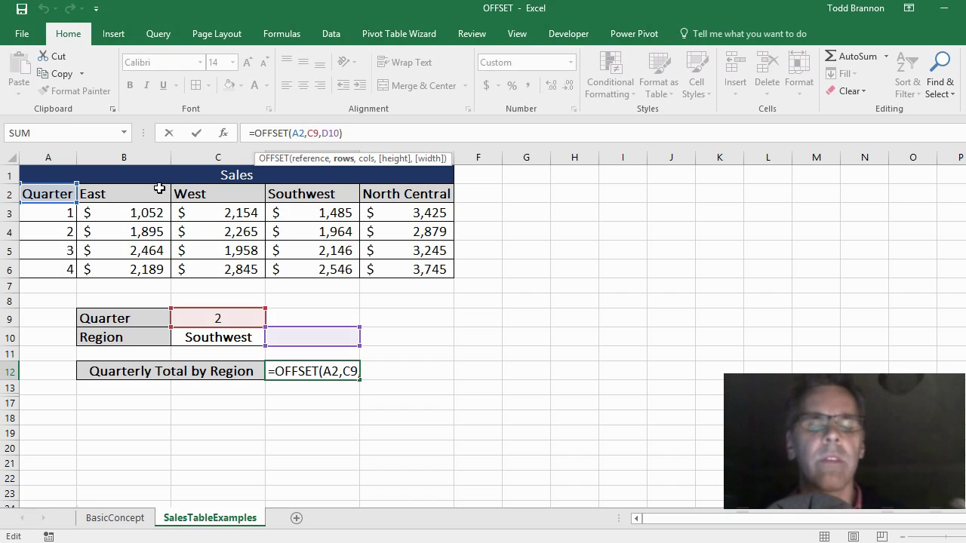
key("Return")
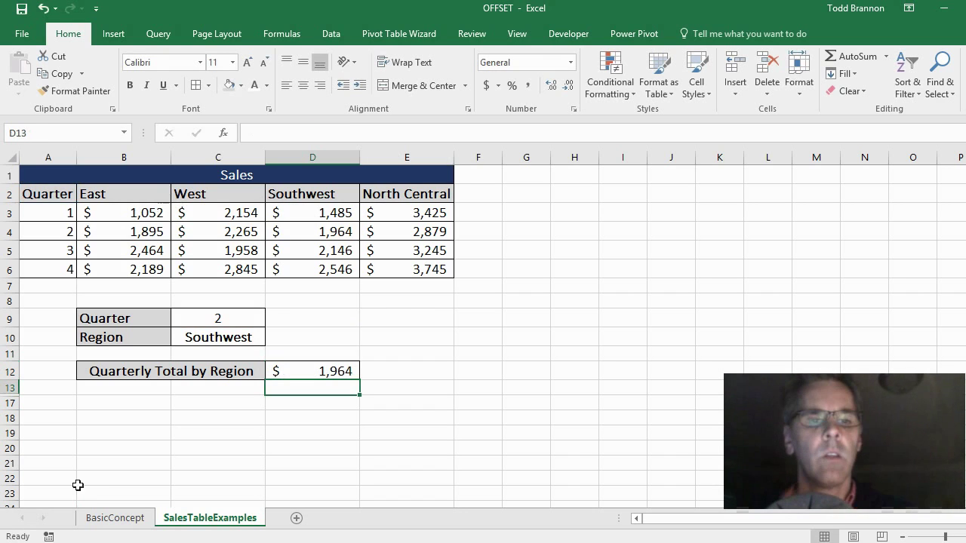
- Choose quarter 1 from C9's drop-down, then trace D12's OFFSET references
left_click(206, 319)
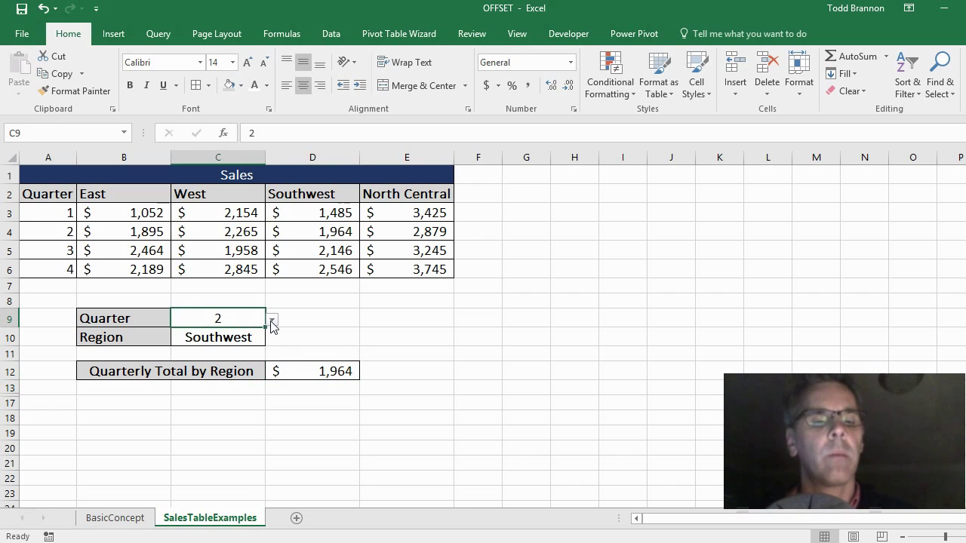
left_click(272, 320)
left_click(240, 334)
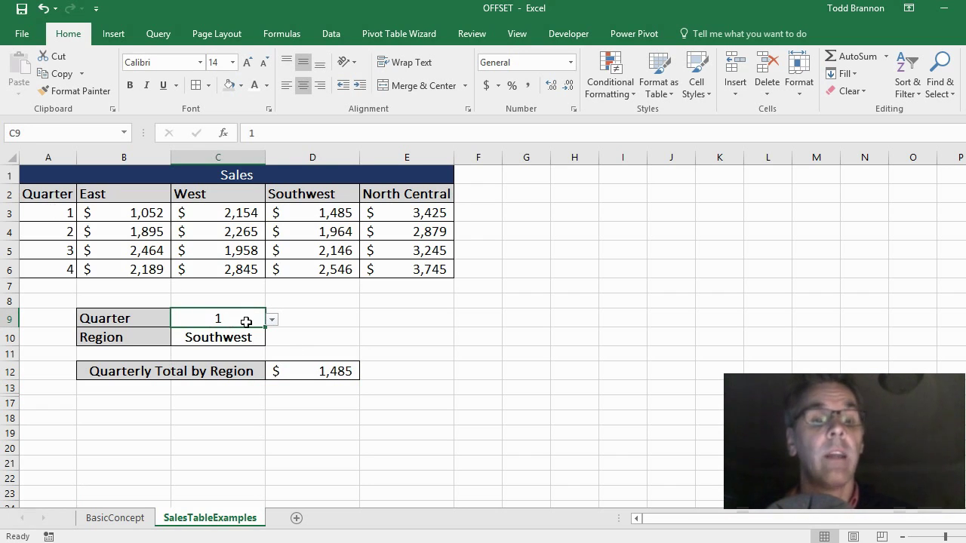
left_click(323, 368)
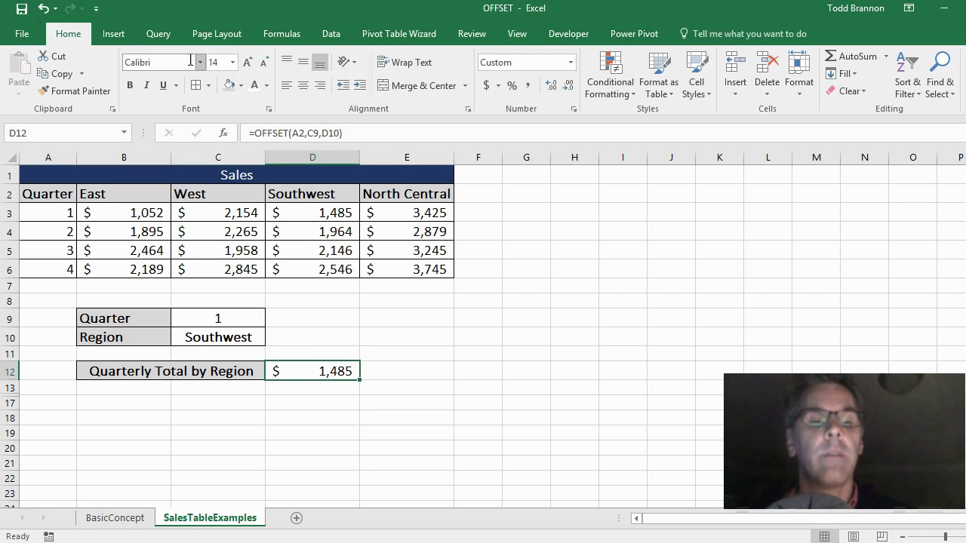
left_click(295, 135)
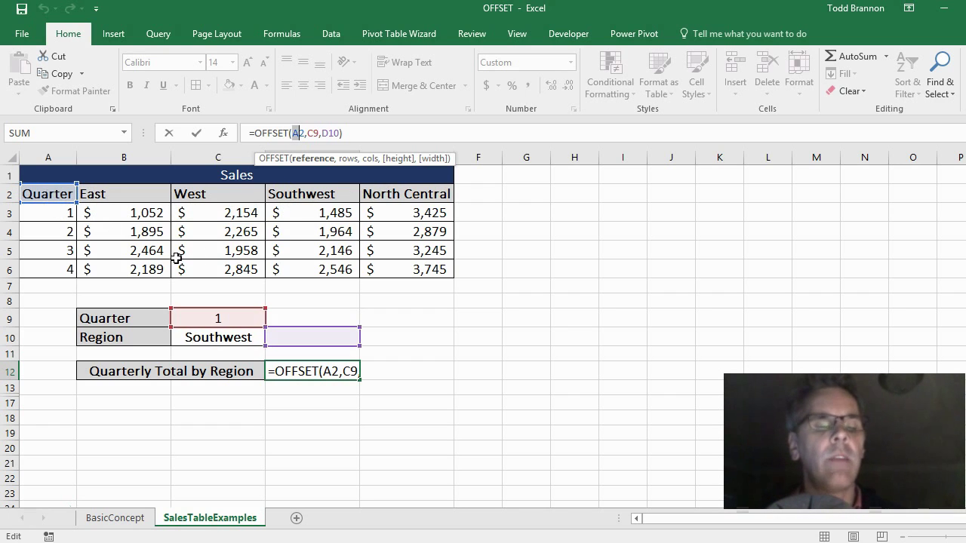
- Commit D12's OFFSET formula and select the quarterly sales figures for comparison
key("ctrl+Return")
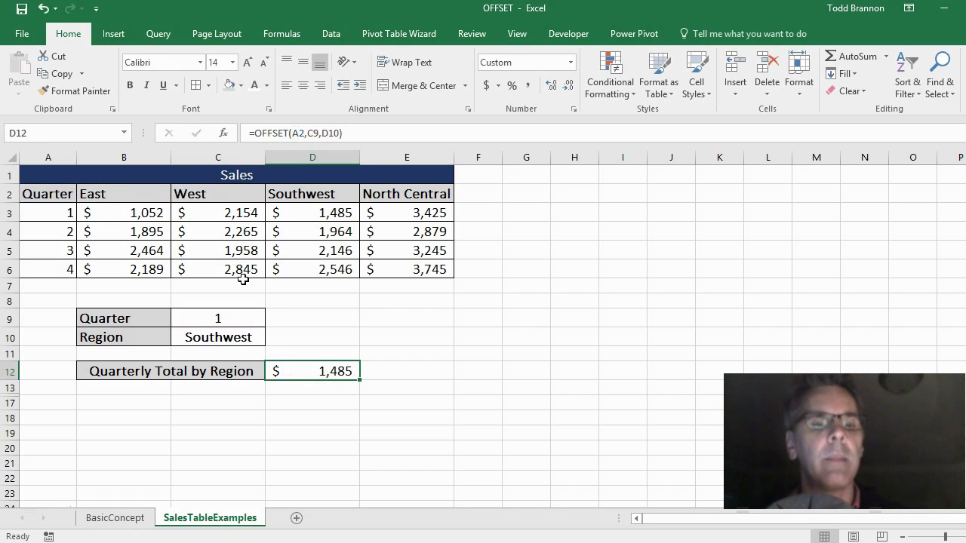
left_click(134, 215)
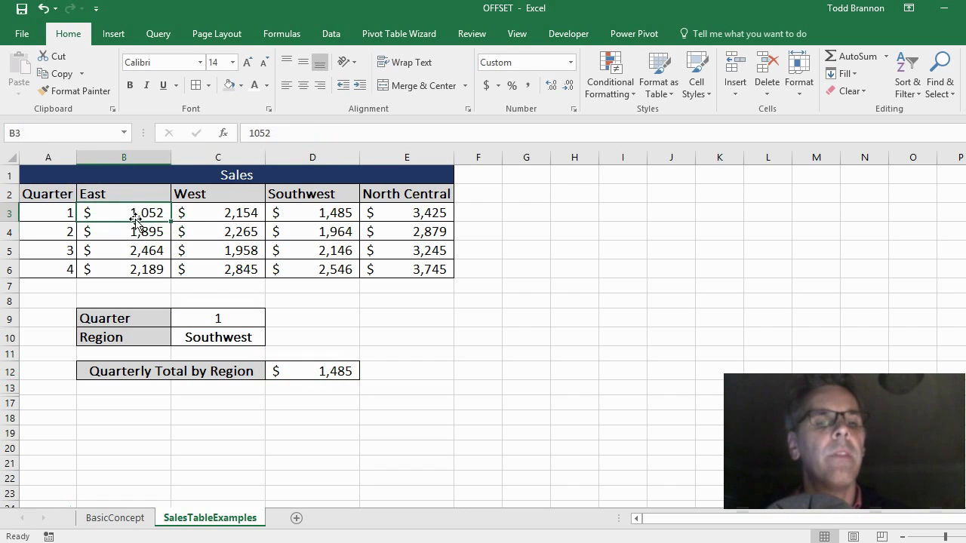
mouse_move(139, 215)
left_mouse_down()
mouse_move(334, 267)
mouse_move(383, 268)
left_mouse_up()
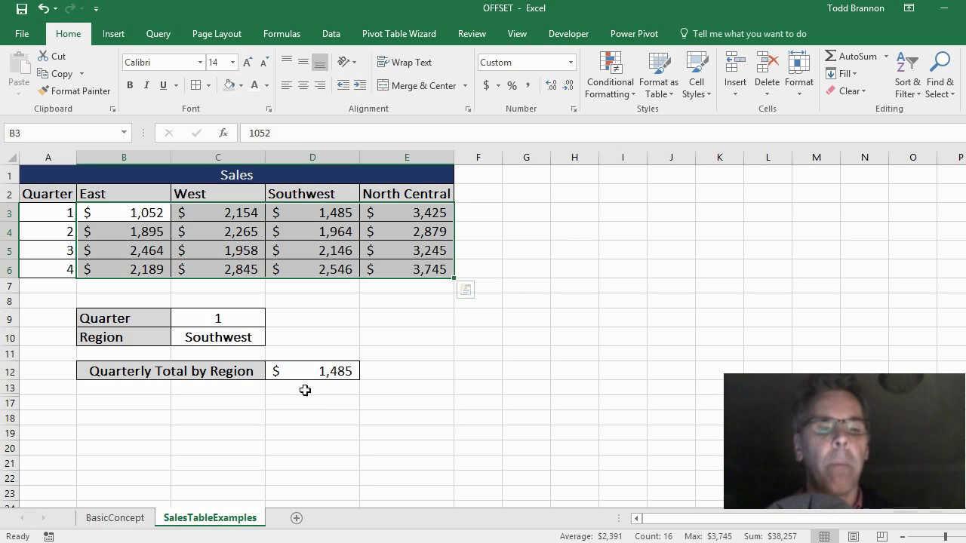
left_click(295, 367)
- Set the Region to East and check East's quarter 1 sales against D12's total
left_click(253, 332)
left_click(249, 320)
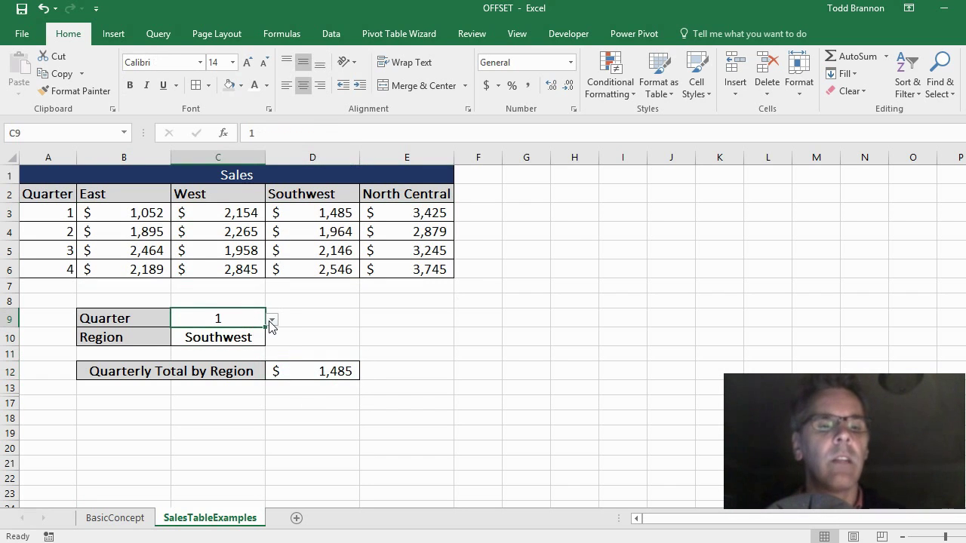
left_click(254, 336)
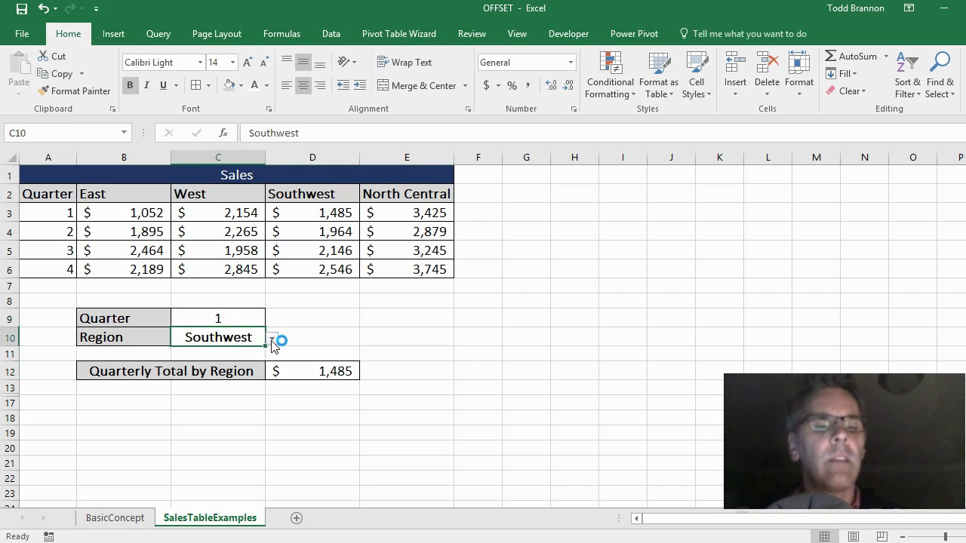
left_click(271, 338)
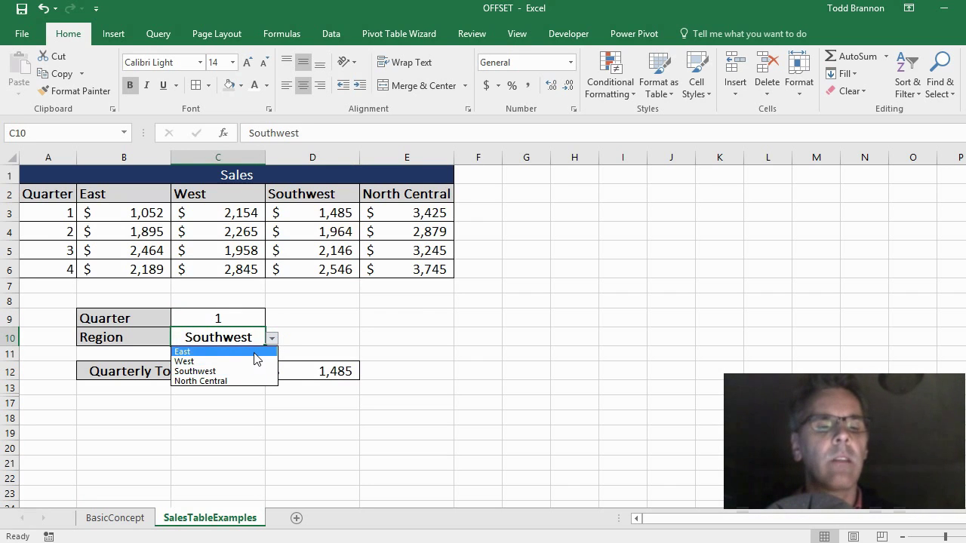
left_click(255, 352)
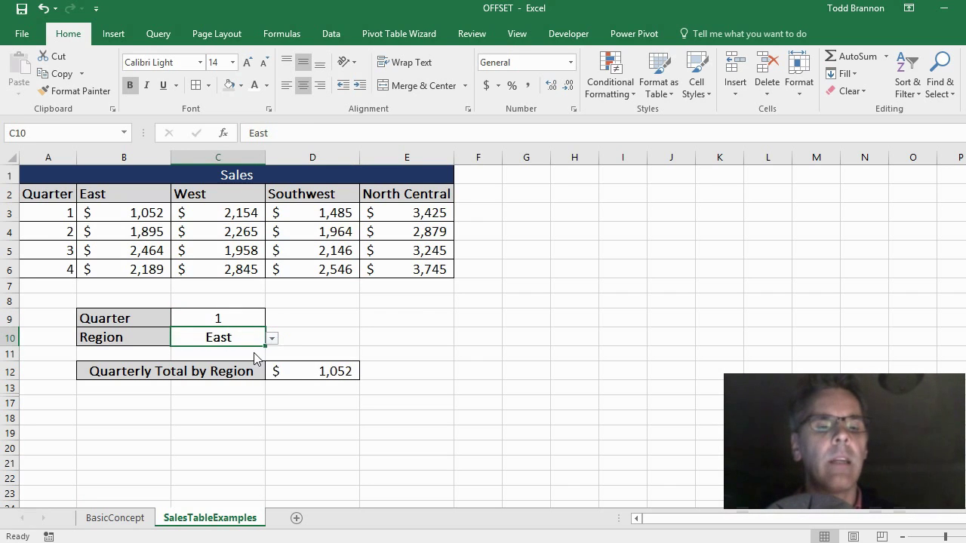
left_click(122, 218)
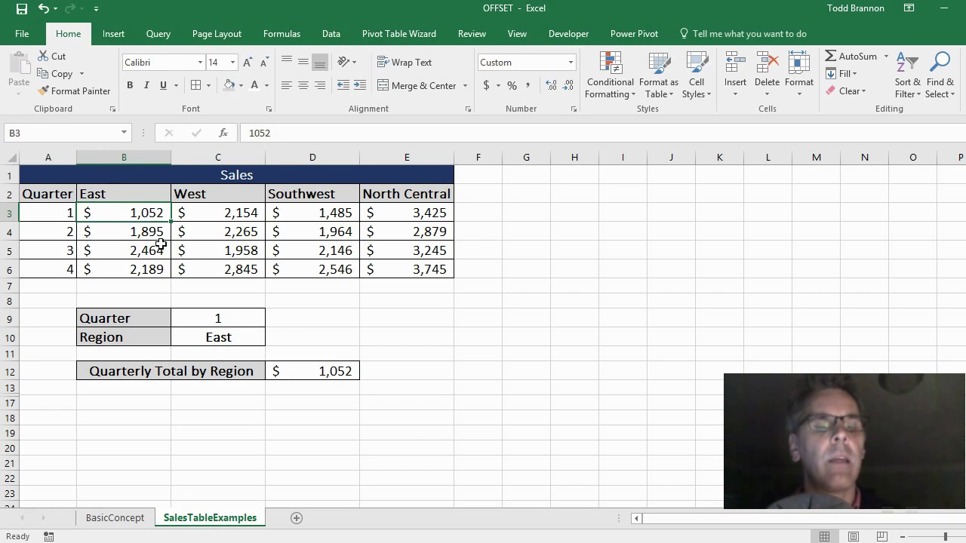
left_click(56, 197)
left_click(64, 209)
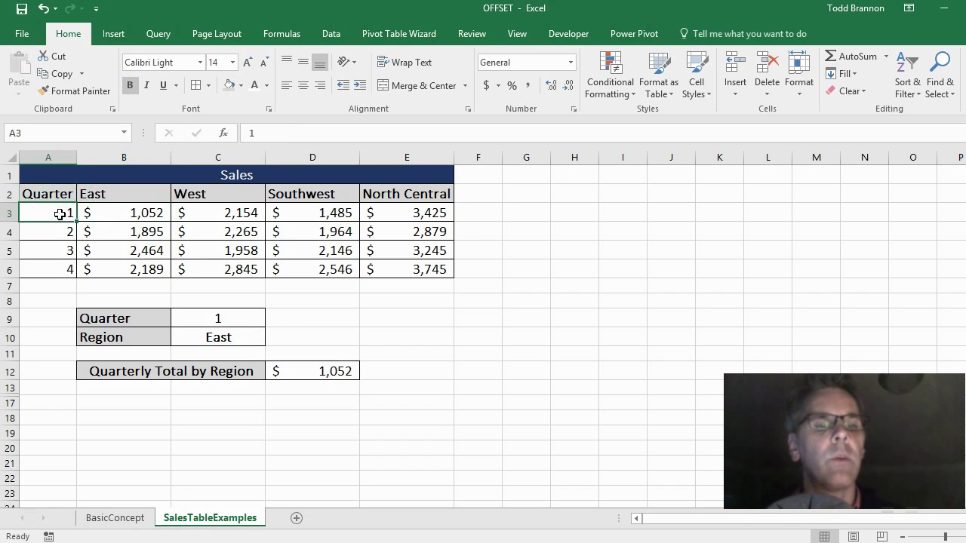
left_click(108, 213)
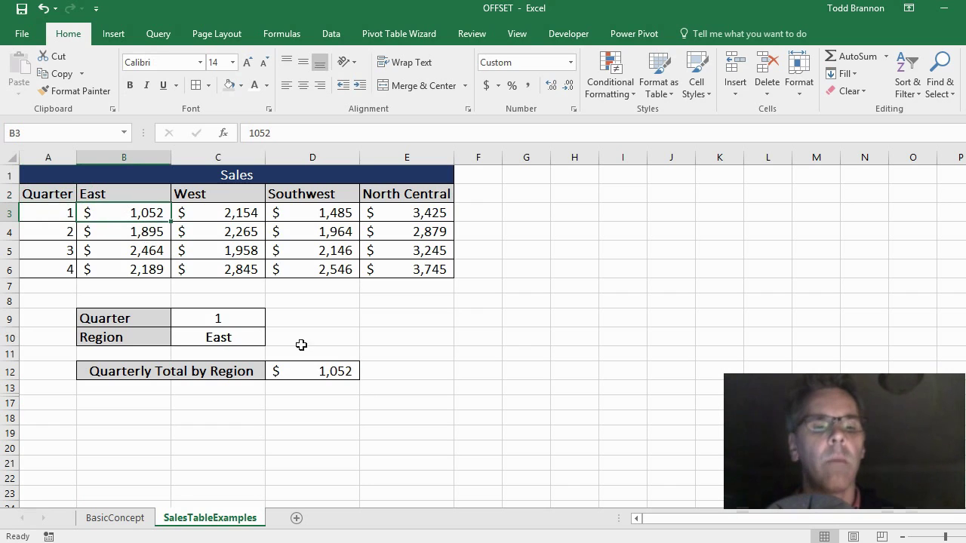
left_click(303, 371)
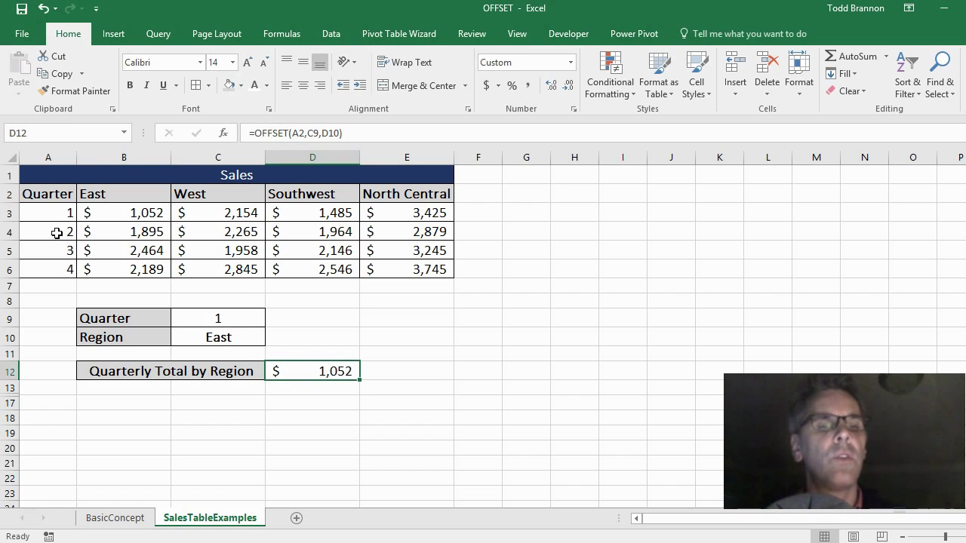
- Change the Quarter to 2 and check East's quarter 2 sales value
left_click(233, 323)
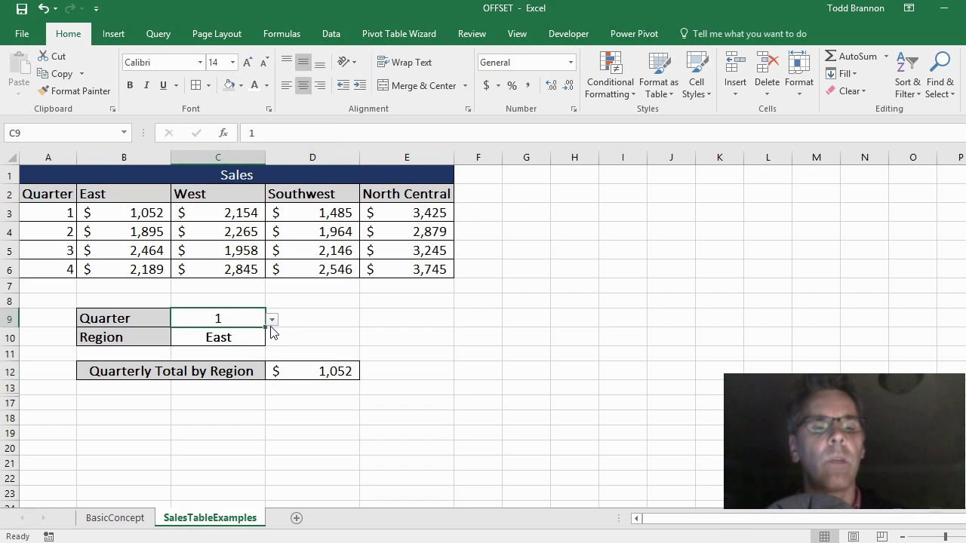
left_click(271, 319)
left_click(256, 339)
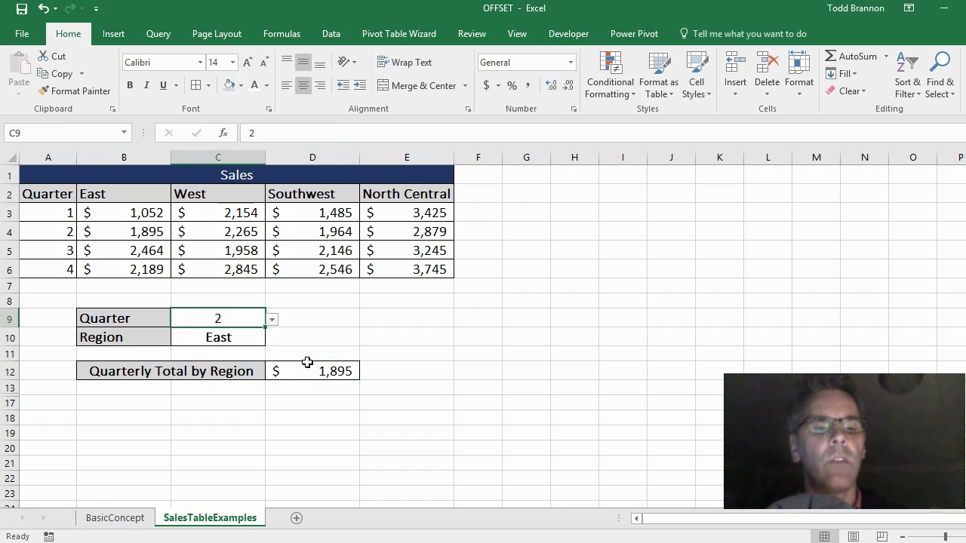
left_click(147, 230)
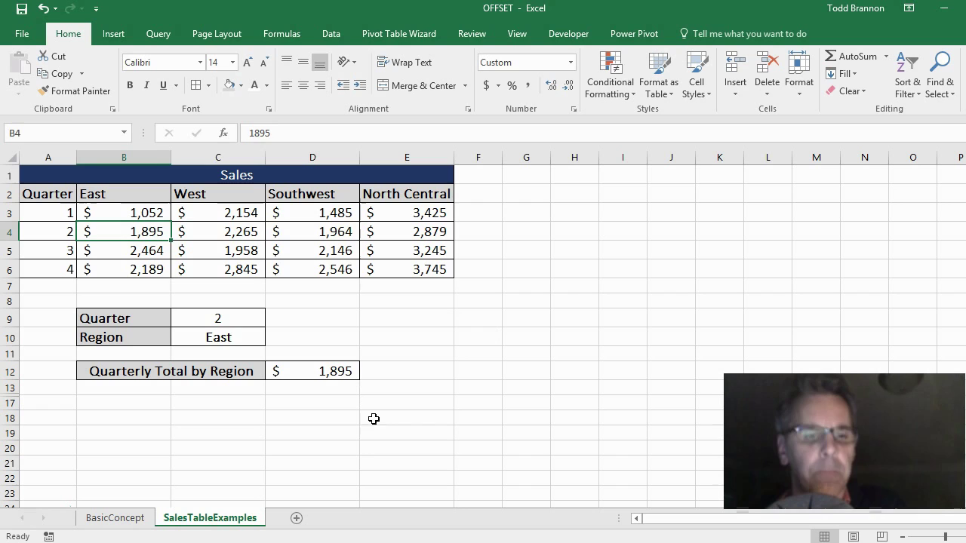
- Set Quarter 4 and Region North Central, verify the value, then open the BasicConcept sheet
left_click(247, 320)
left_click(270, 319)
left_click(235, 360)
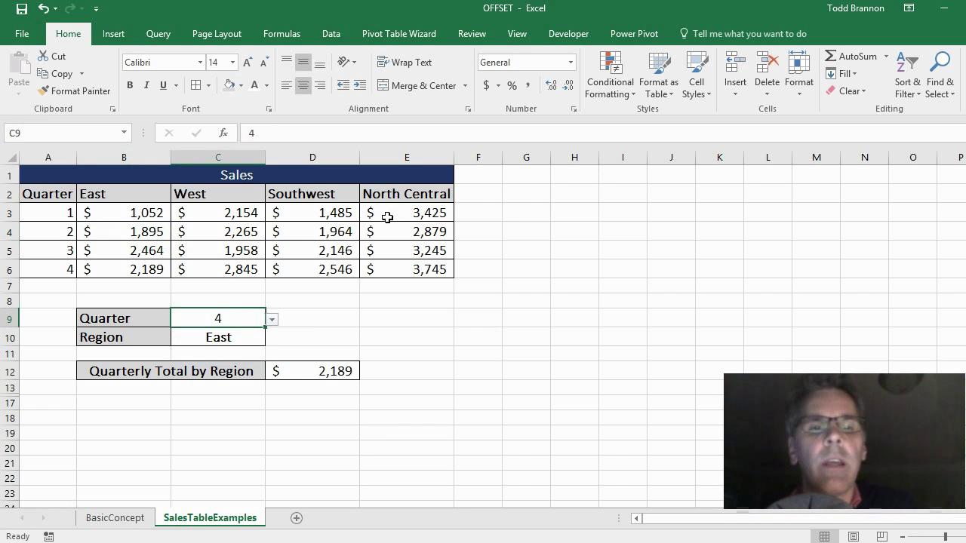
left_click(246, 338)
left_click(272, 339)
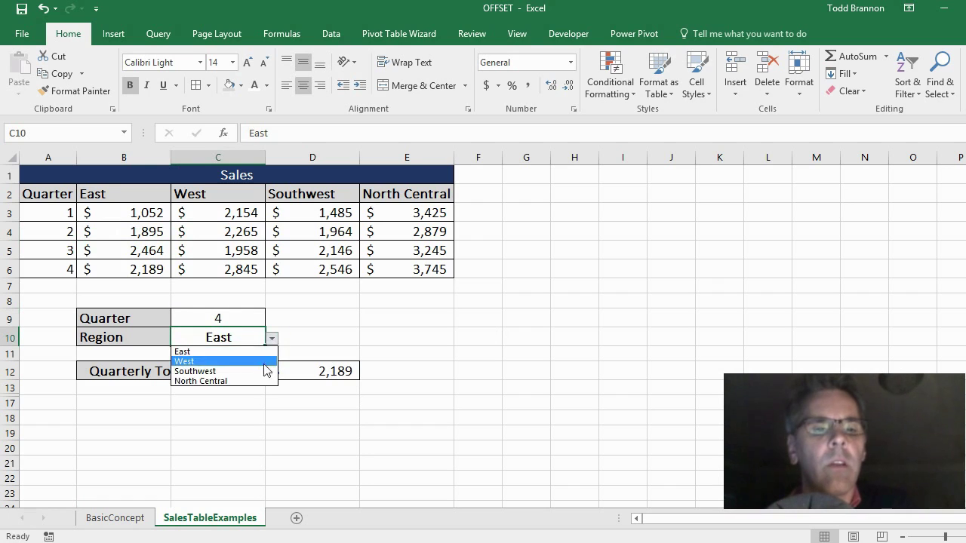
left_click(226, 381)
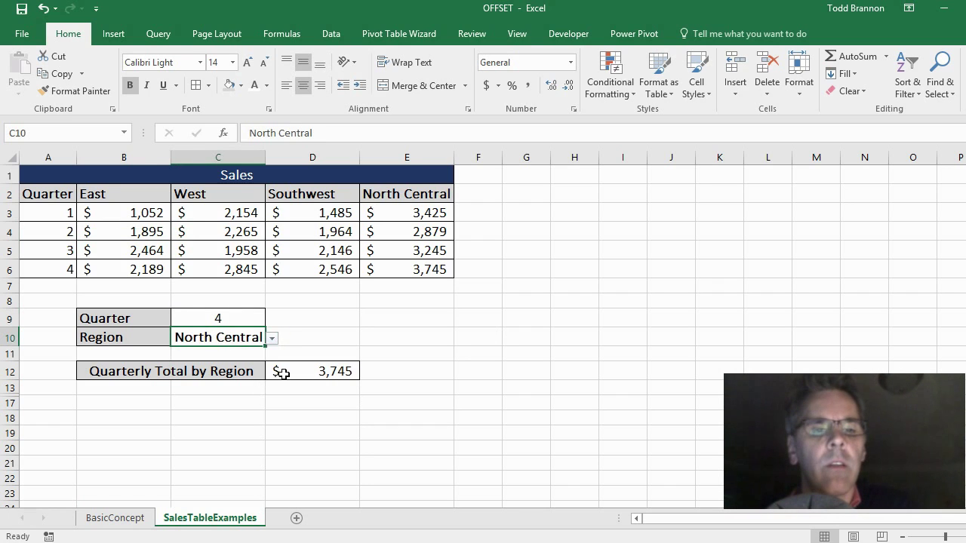
left_click(420, 271)
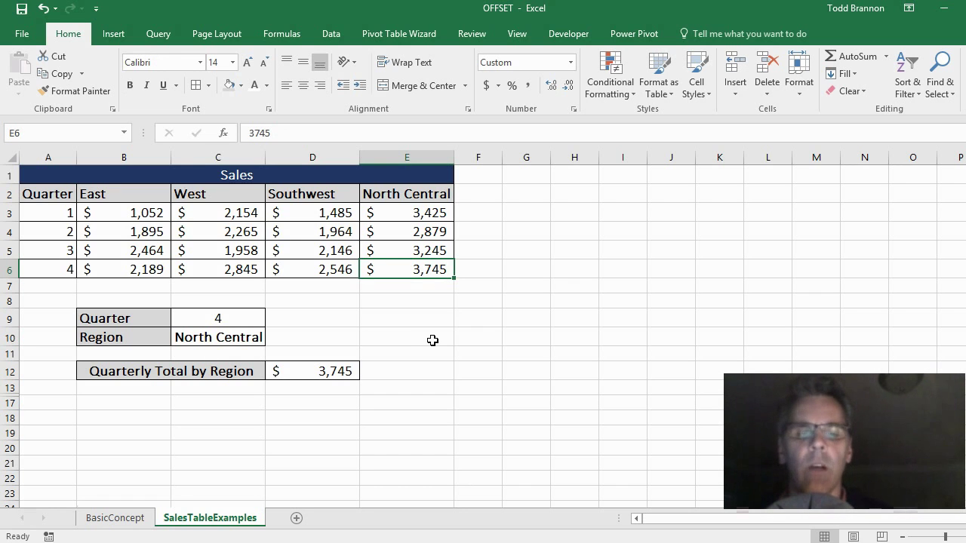
left_click(119, 521)
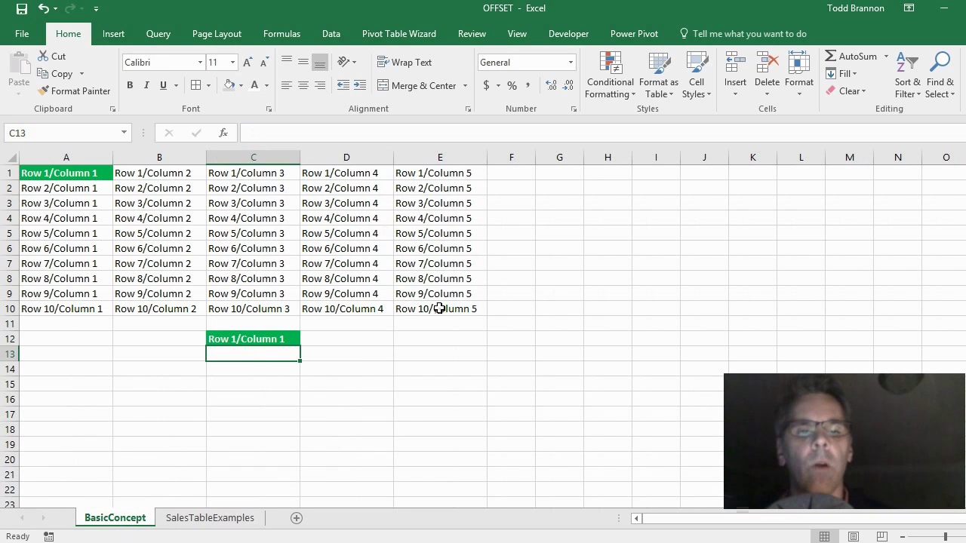
- View C12's basic OFFSET formula on BasicConcept, then return to SalesTableExamples
left_click(273, 339)
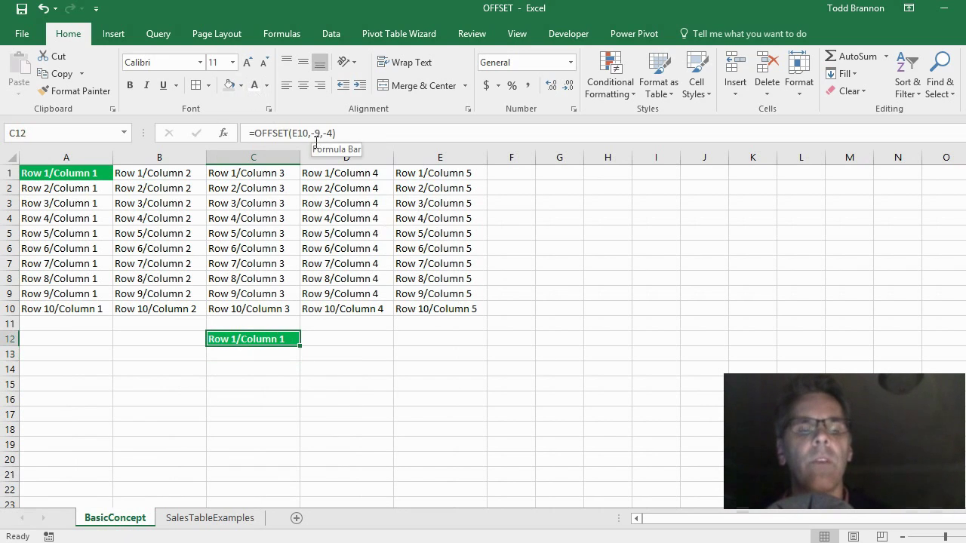
left_click(205, 521)
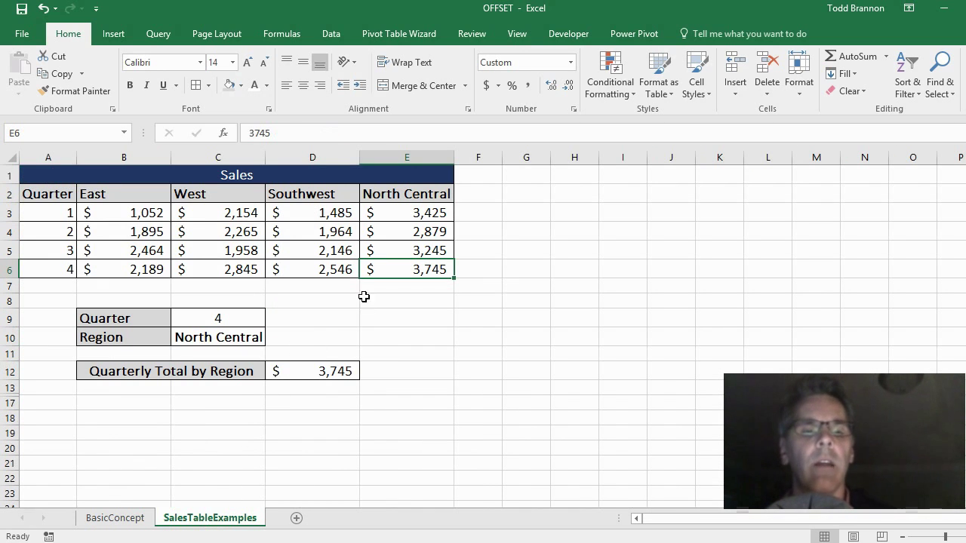
- Select quarters A3:A6 and the North Central figures to explain D14's annual total formula
left_click(249, 316)
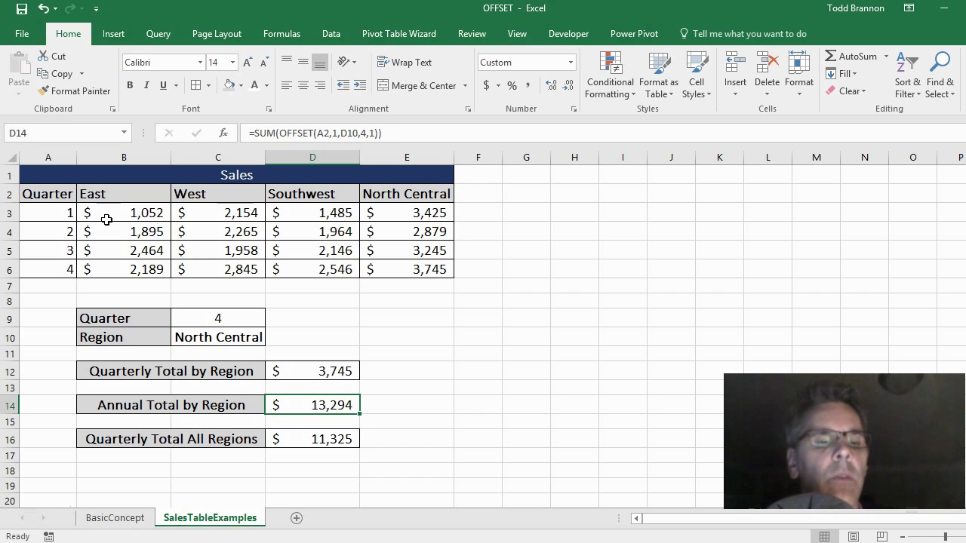
left_click_drag(67, 212, 70, 268)
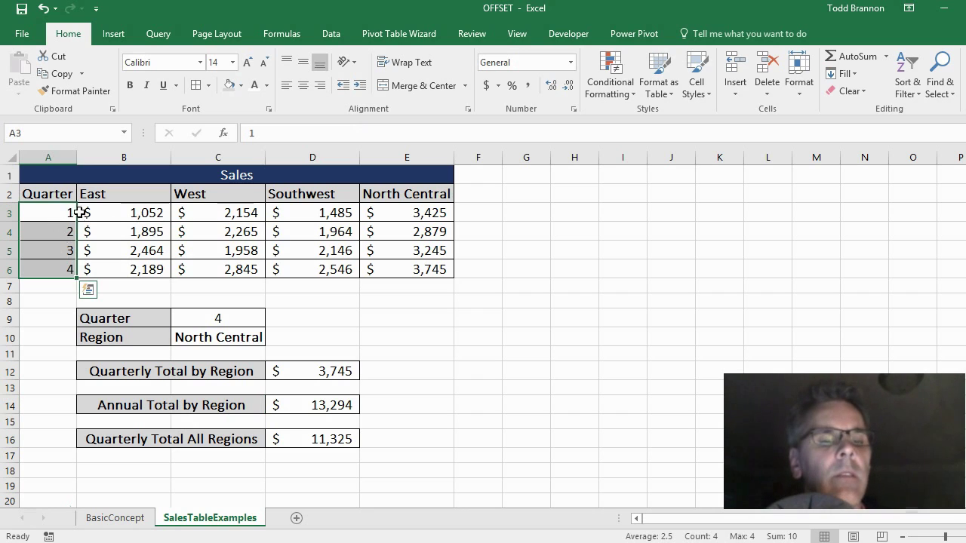
left_click_drag(68, 214, 50, 269)
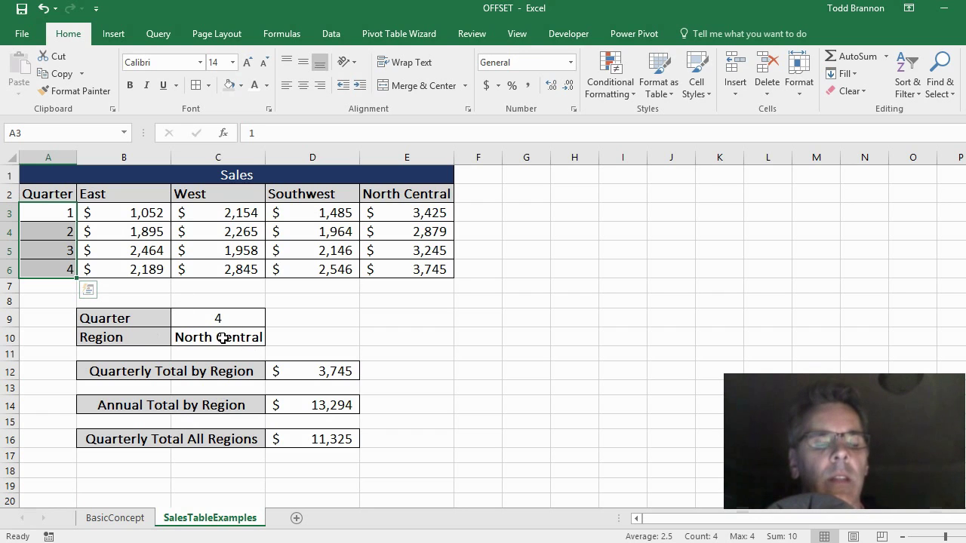
left_click(303, 405)
left_click_drag(409, 269, 403, 215)
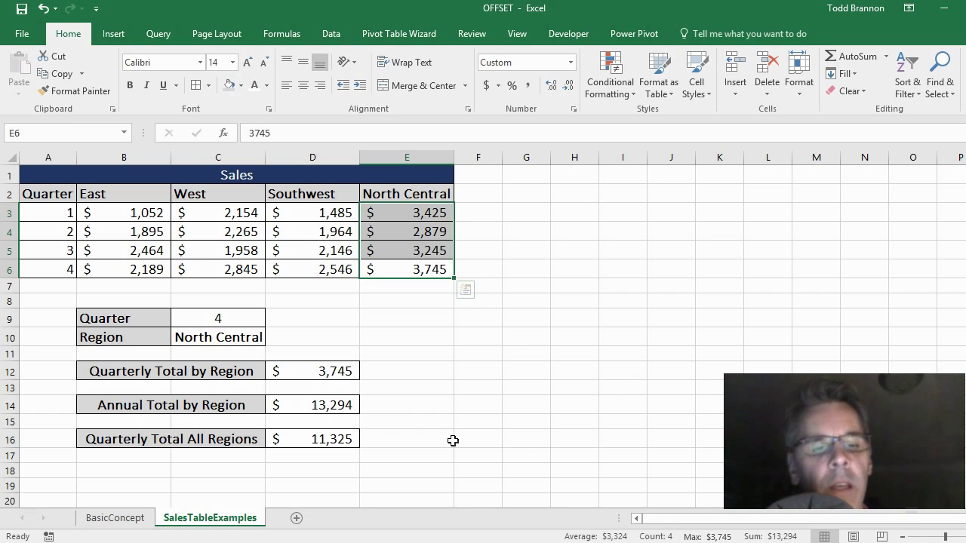
left_click(341, 408)
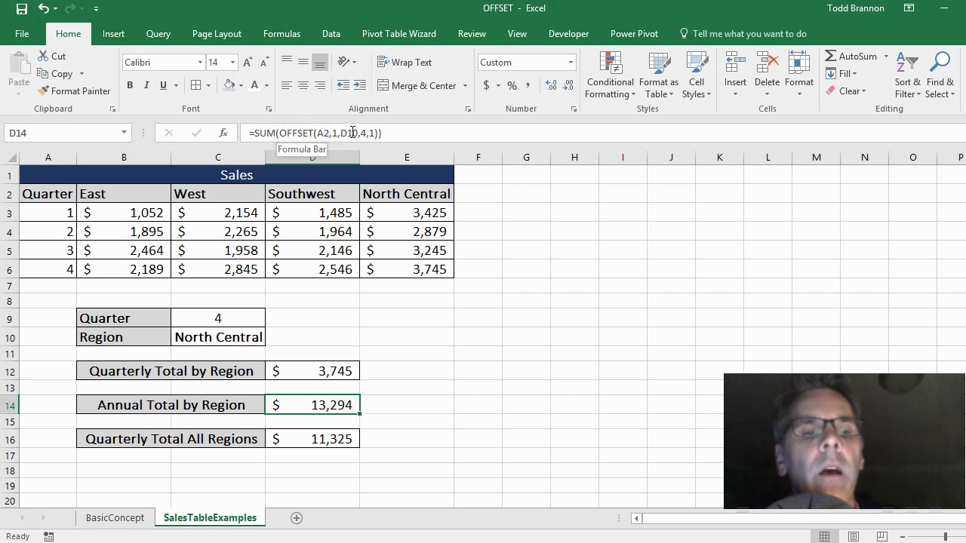
- Select North Central's quarterly figures and open D14's =SUM(OFFSET(A2,1,D10,4,1)) formula for editing
left_click(384, 213)
left_click_drag(384, 212, 399, 272)
left_click(312, 405)
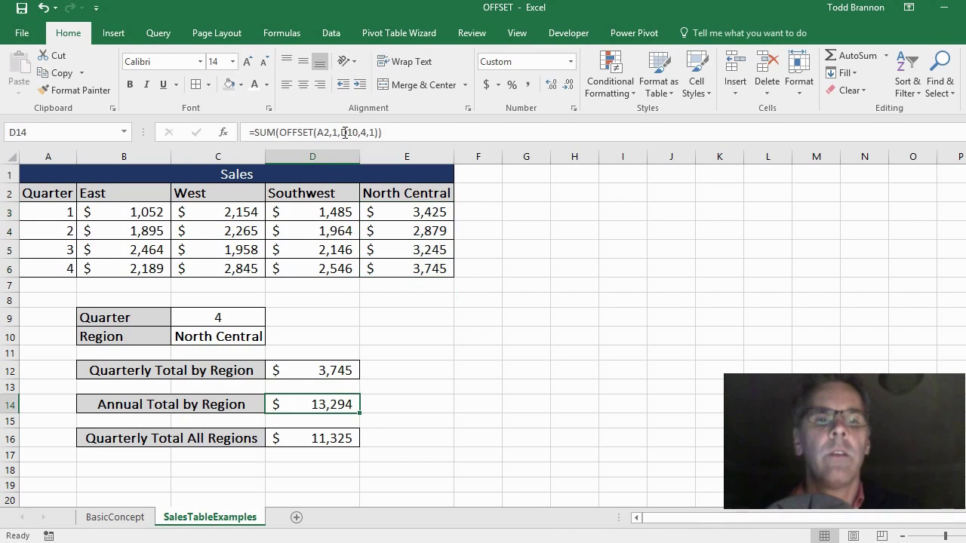
left_click(341, 133)
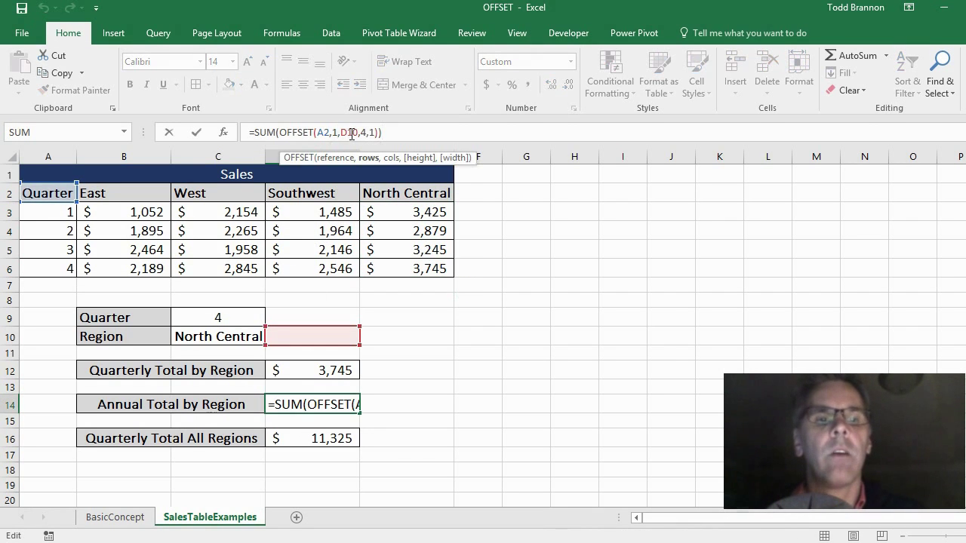
left_click(361, 133)
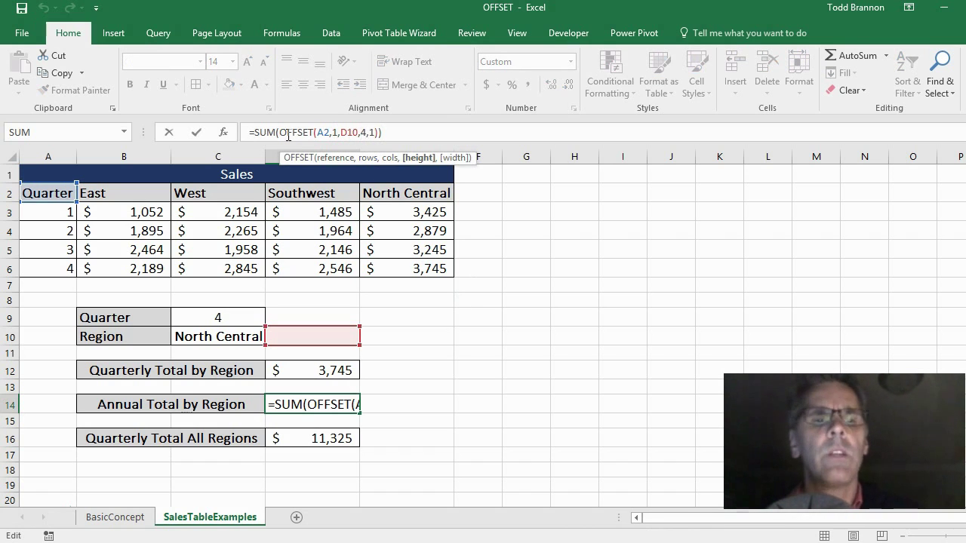
left_click_drag(280, 133, 372, 134)
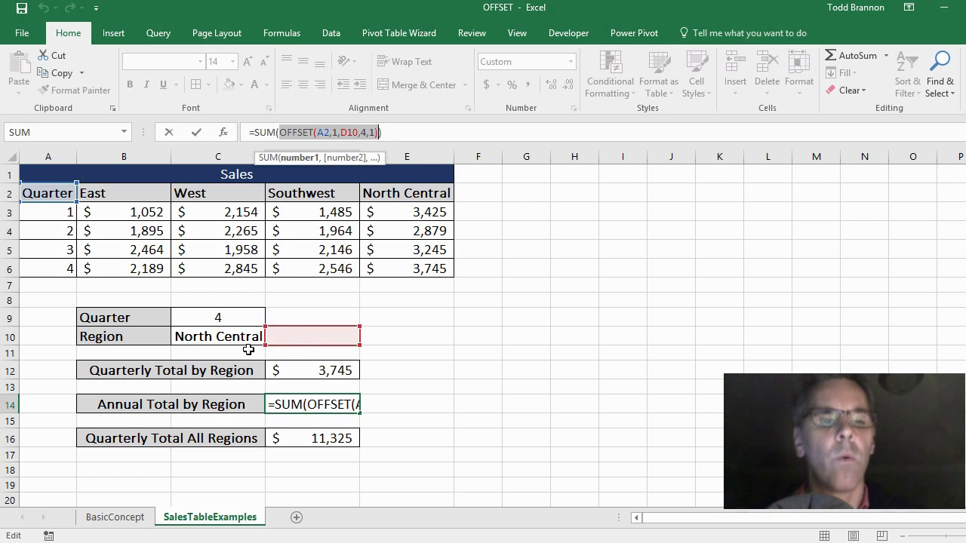
- Show A3:A6 as the 4-row height argument, then cancel the edit
left_click(362, 132)
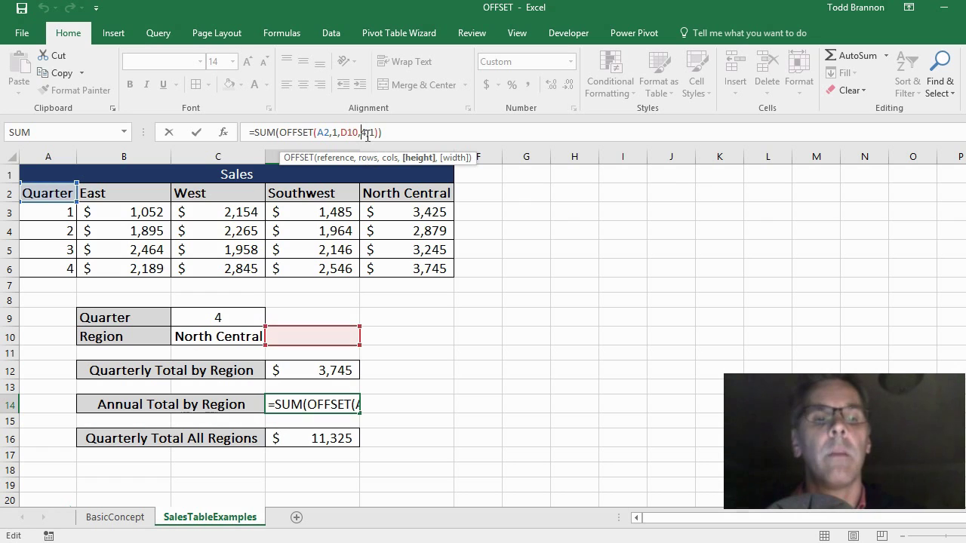
left_click_drag(52, 204, 57, 267)
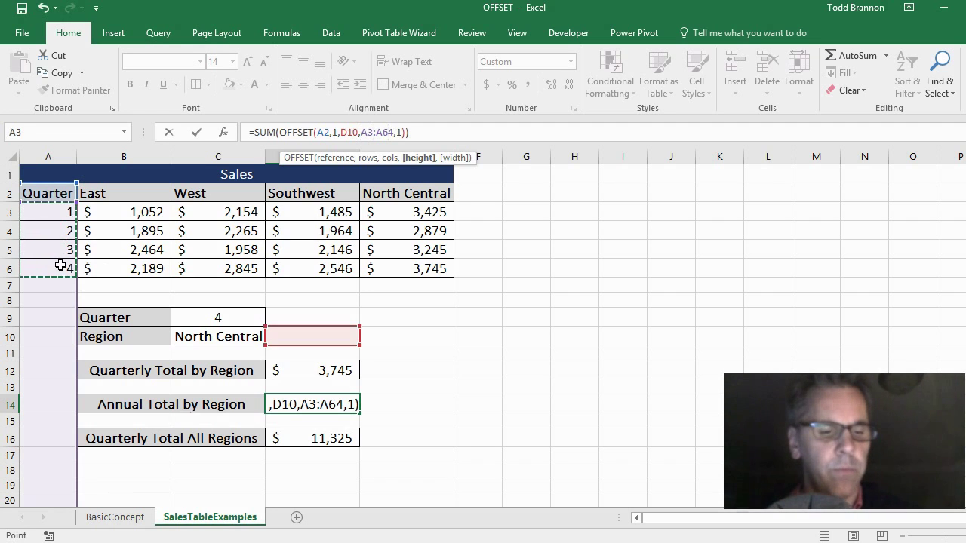
key("Escape")
left_click_drag(51, 212, 47, 269)
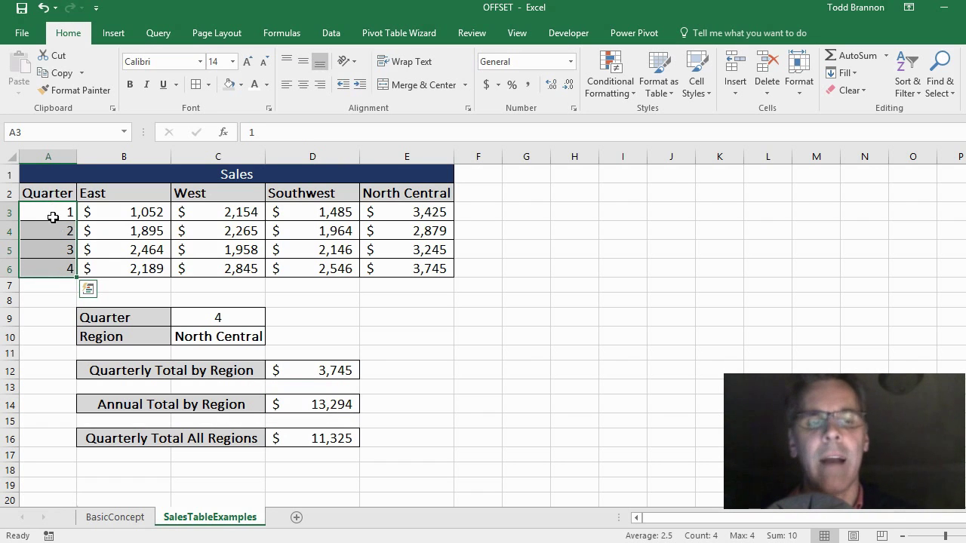
- Review the quarter cells and D14's annual formula, then select the Quarter and Region inputs
left_click(53, 193)
left_click(47, 215)
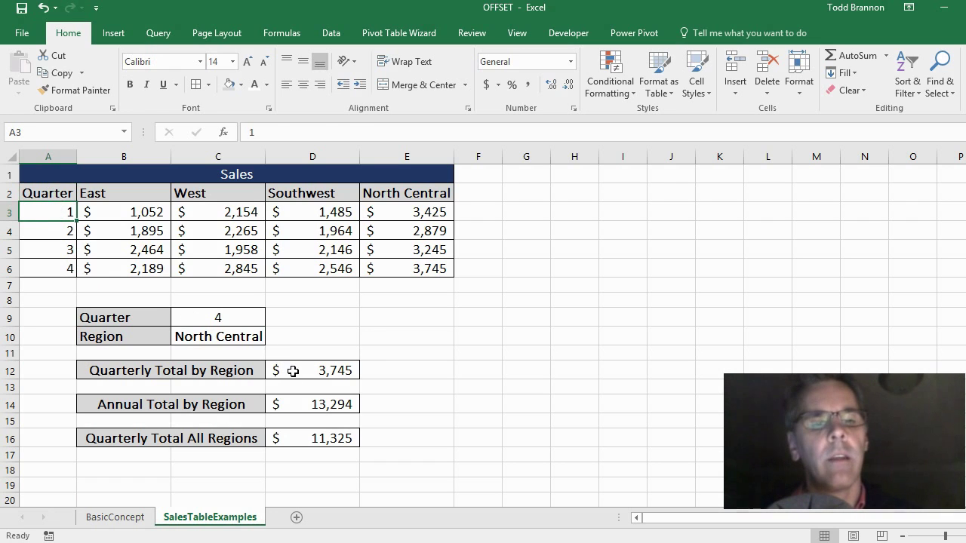
left_click(306, 405)
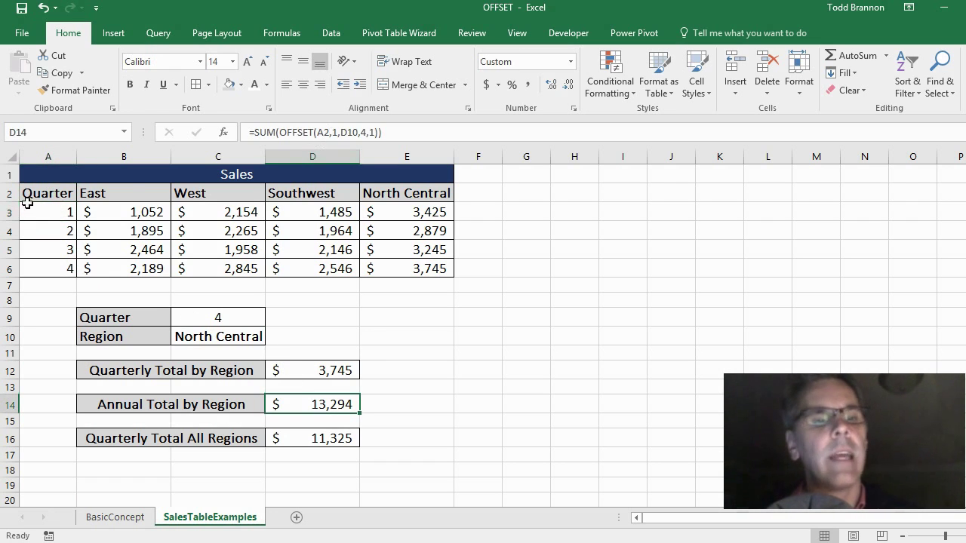
left_click(61, 219)
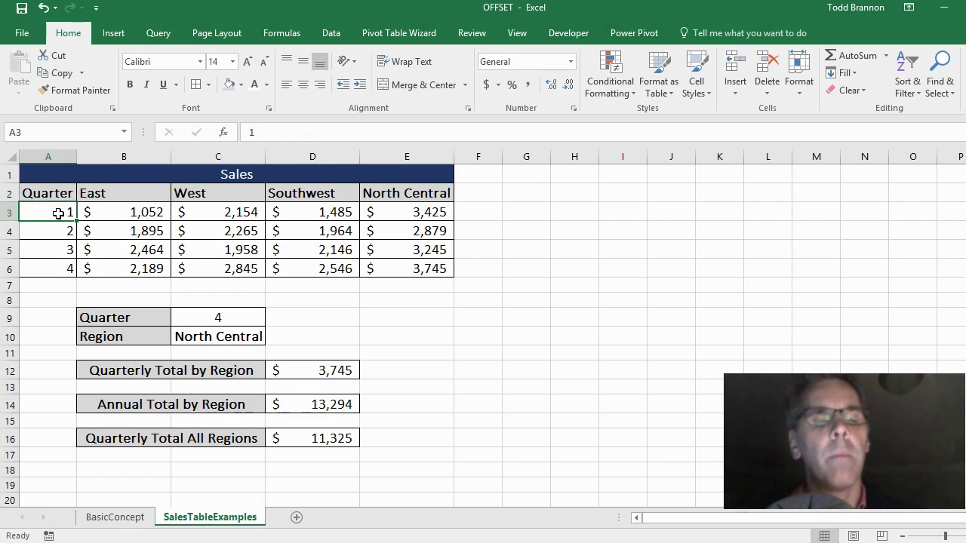
left_click_drag(57, 214, 56, 268)
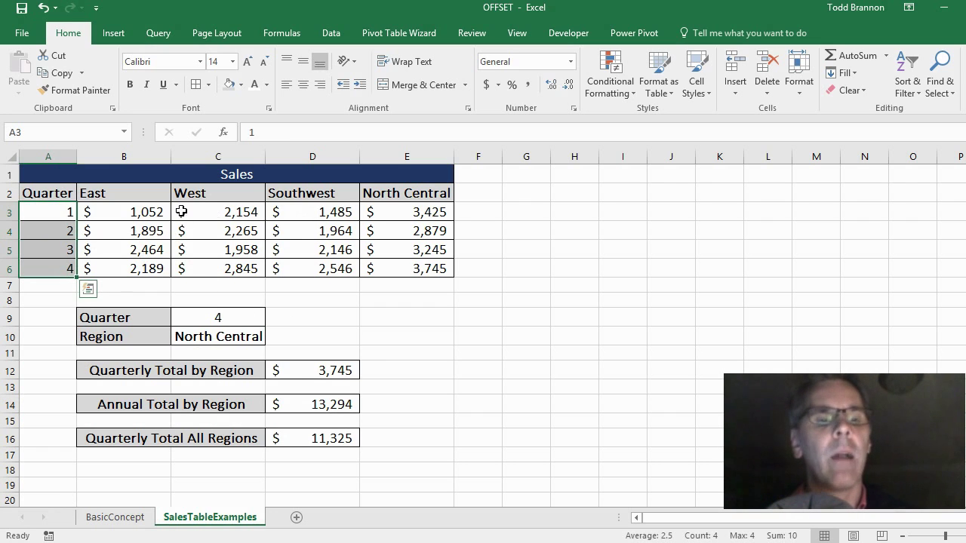
left_click(222, 316)
left_click(238, 334)
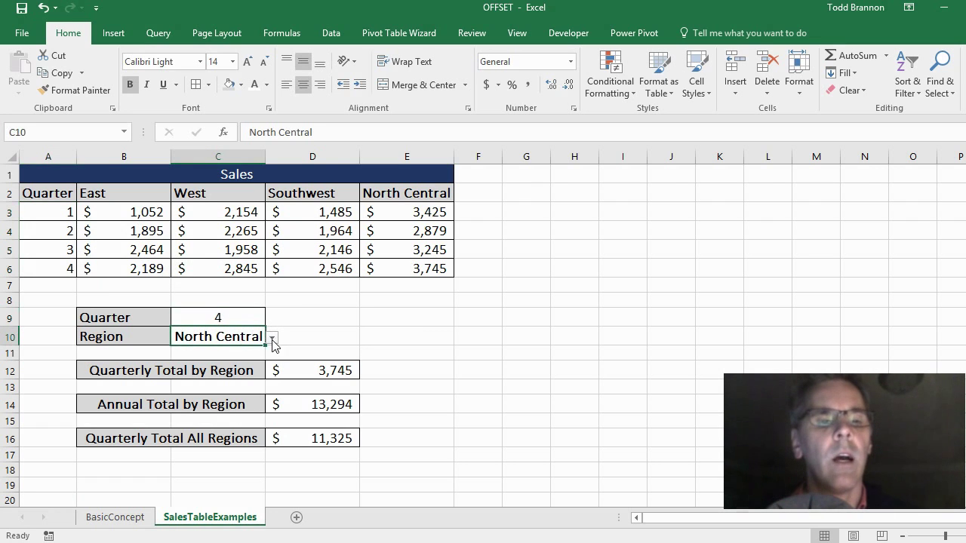
- Choose West as the Region and make D10's region index 2 show in black font
left_click(272, 338)
left_click(248, 360)
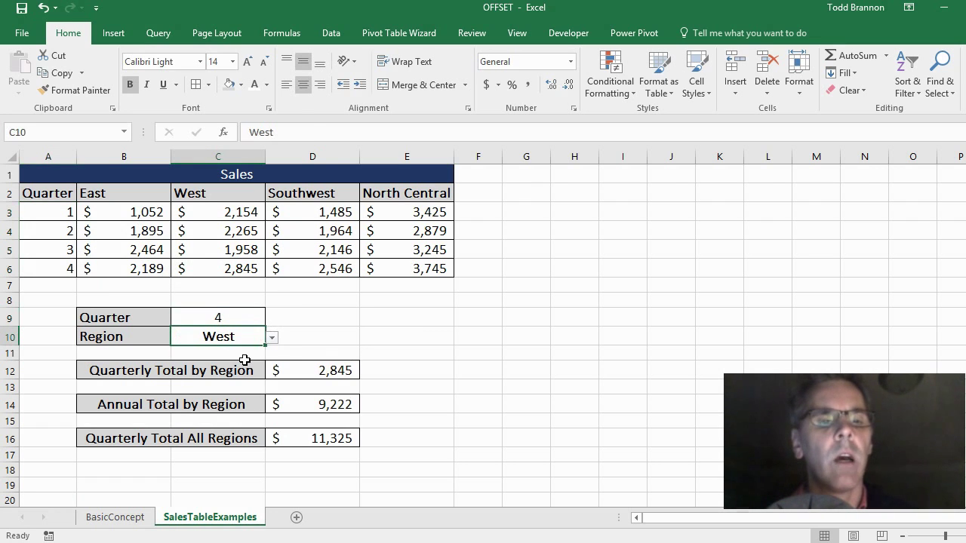
left_click(306, 334)
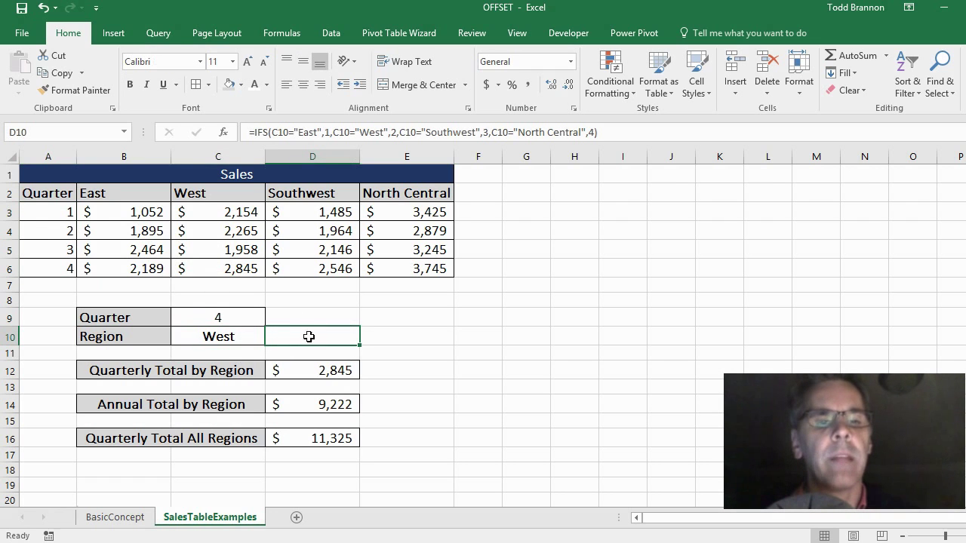
left_click(266, 85)
left_click(260, 103)
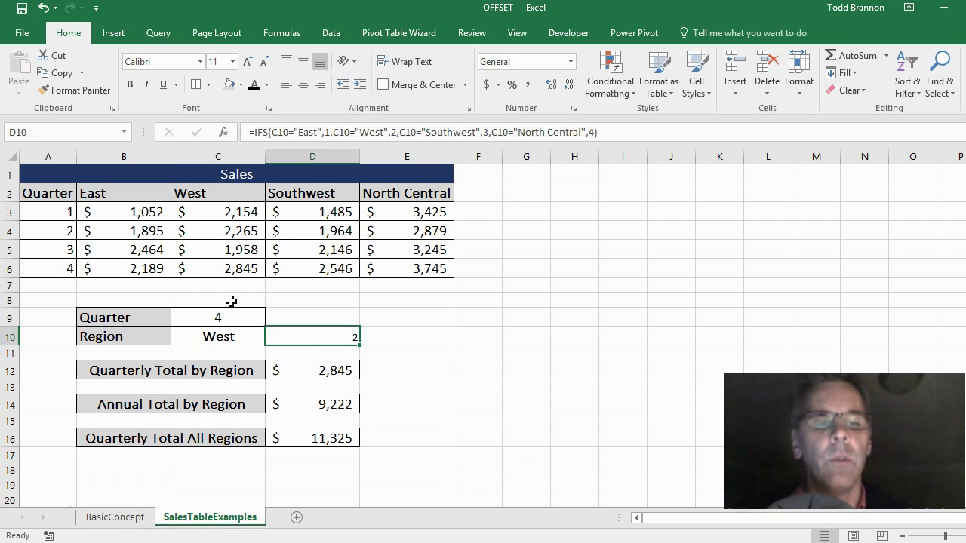
left_click(210, 196)
left_click(210, 211)
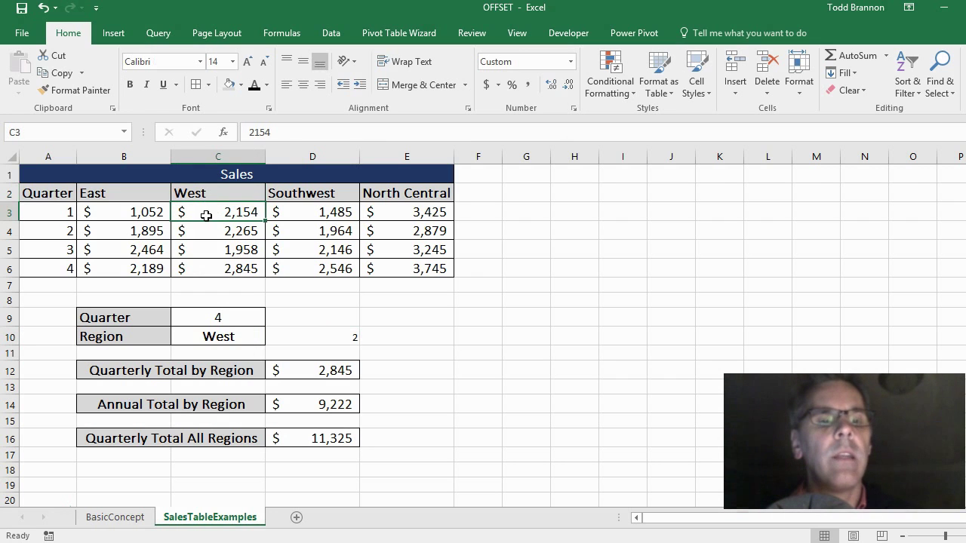
left_click_drag(204, 213, 217, 273)
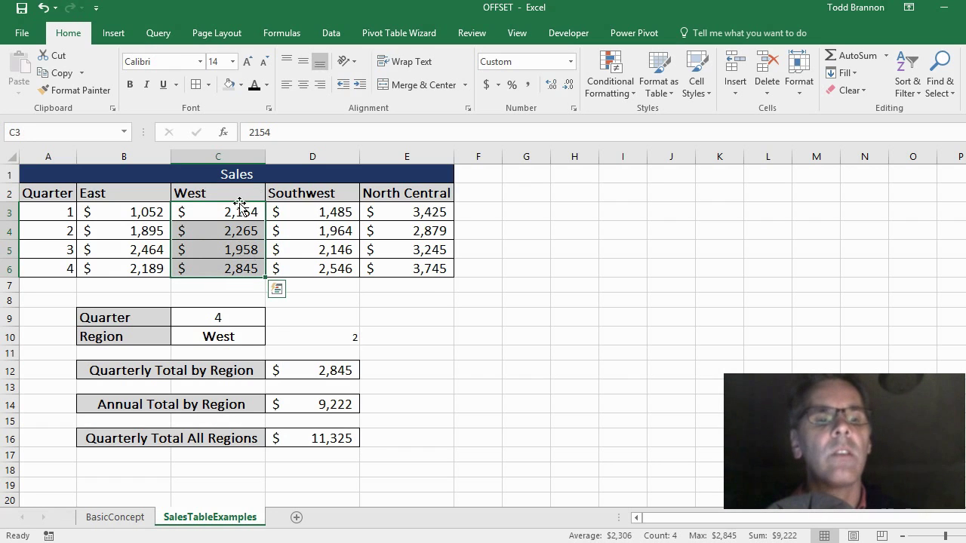
left_click(326, 400)
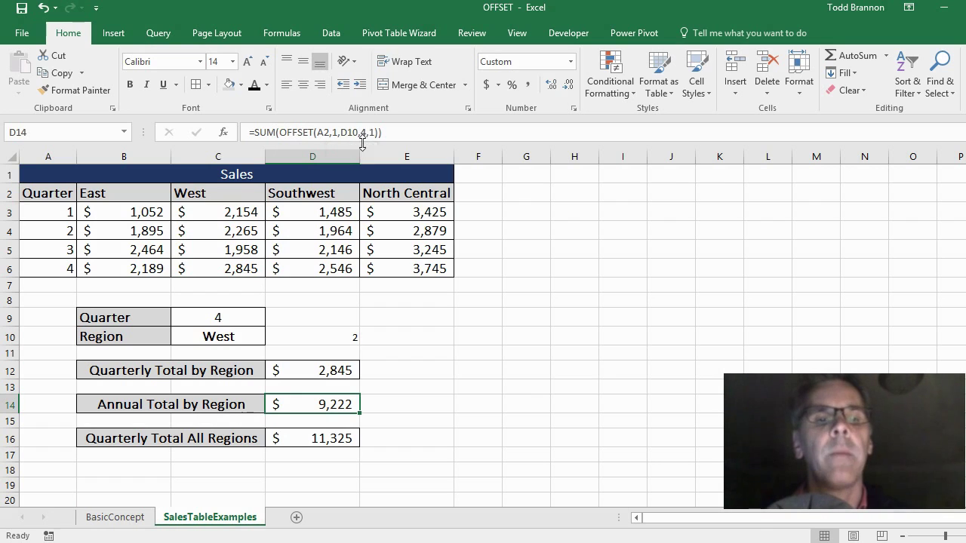
left_click_drag(330, 212, 321, 270)
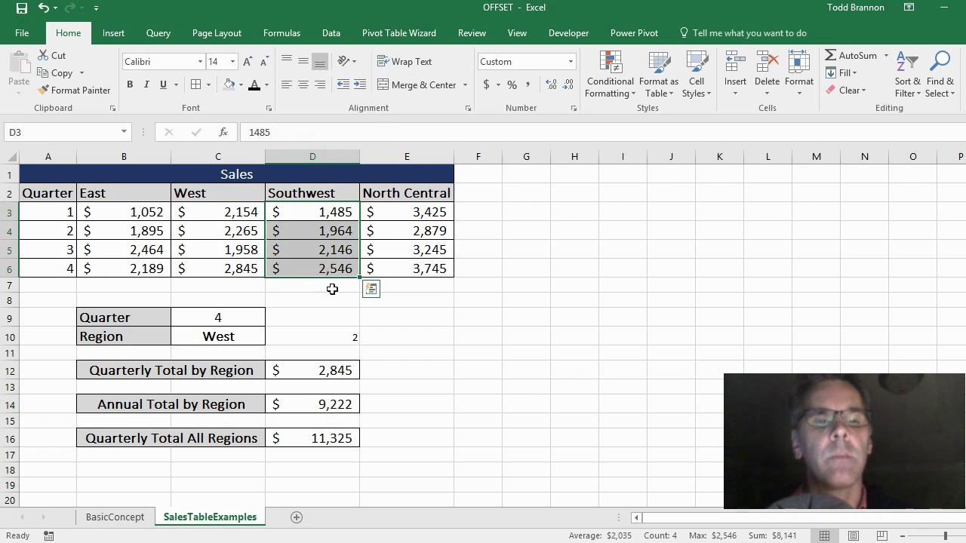
left_click(335, 373)
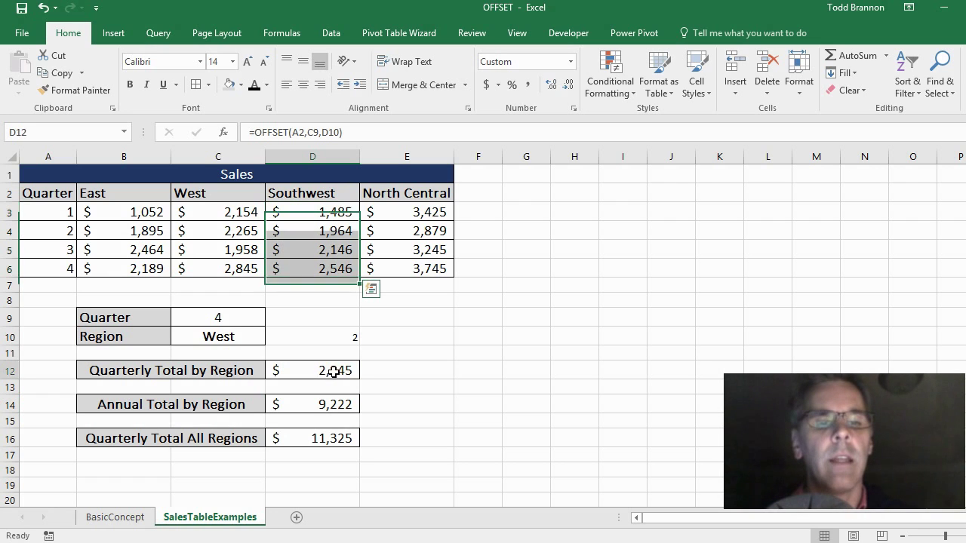
left_click(307, 402)
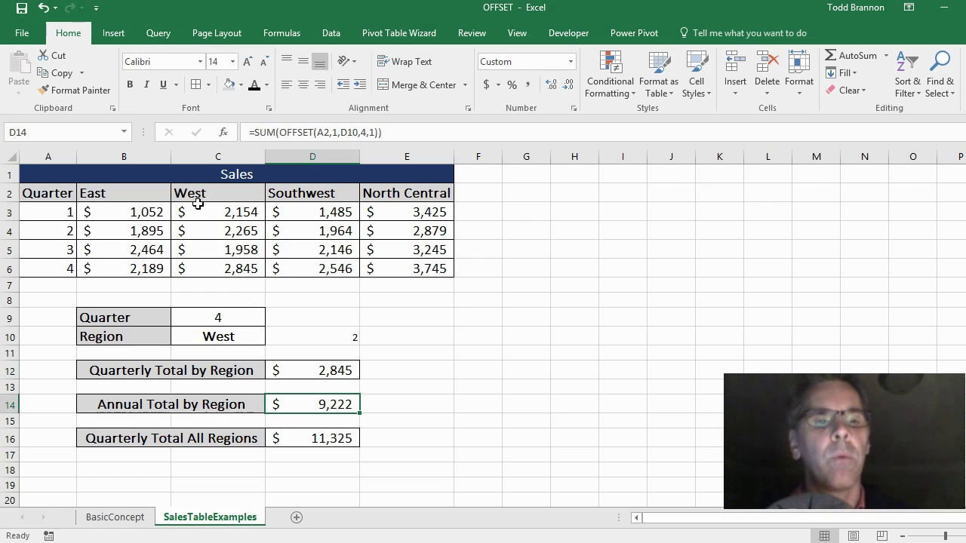
left_click_drag(228, 213, 228, 272)
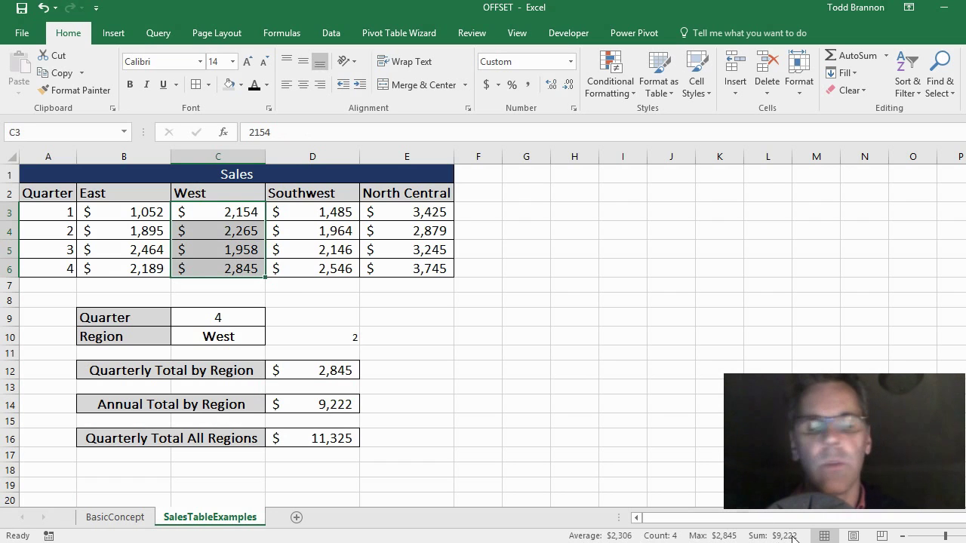
left_click(331, 404)
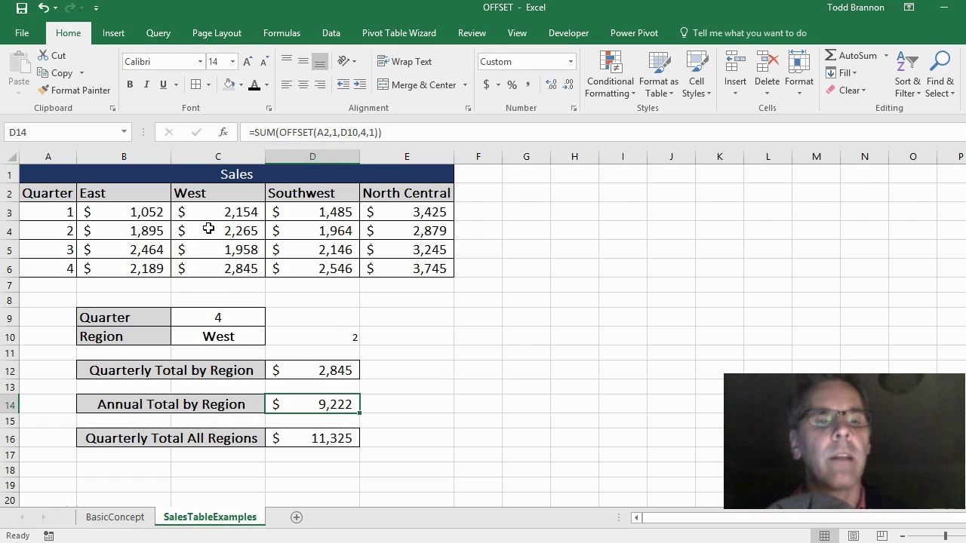
left_click(52, 231)
left_click(58, 210)
key("Right")
key("Right")
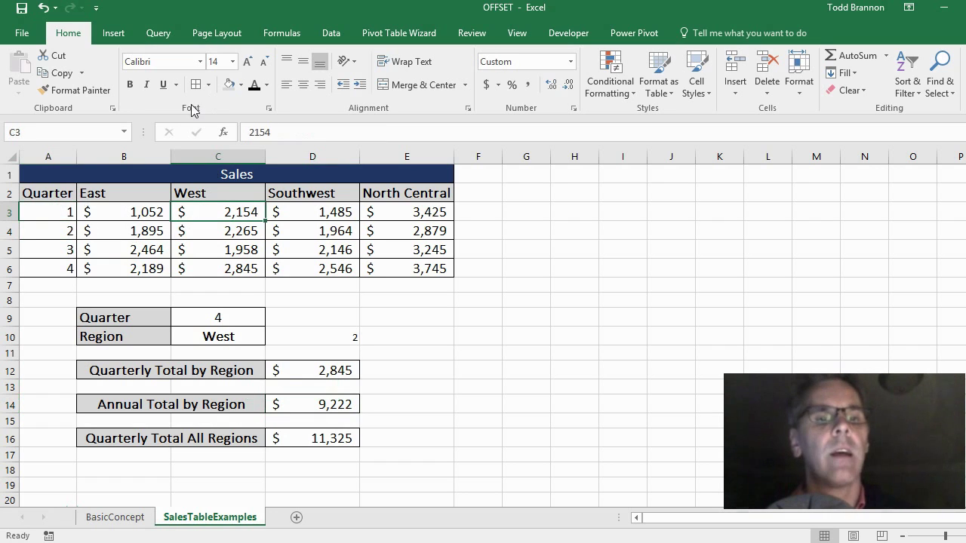
left_click_drag(208, 212, 209, 274)
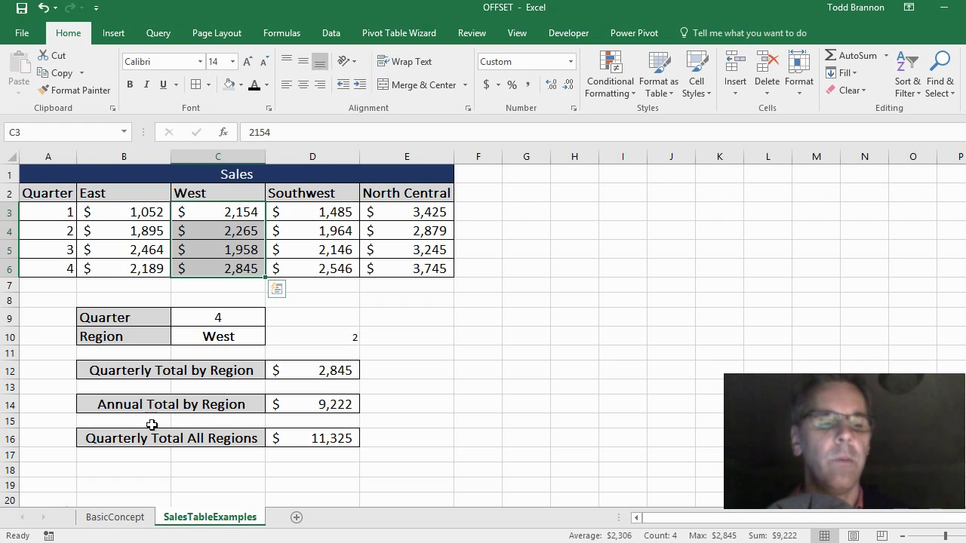
left_click(253, 336)
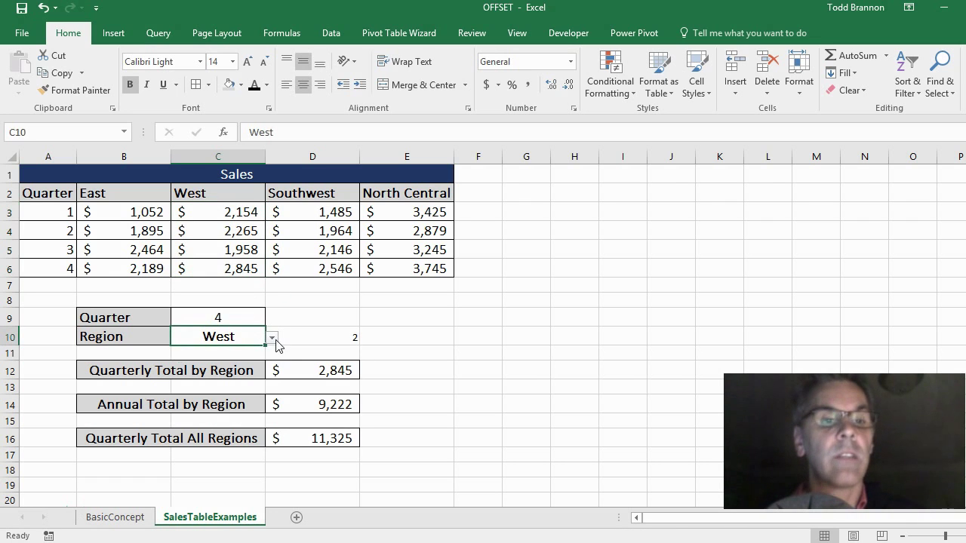
- Choose Southwest as the Region and select D3:D6 to confirm the 8,141 annual total
left_click(271, 337)
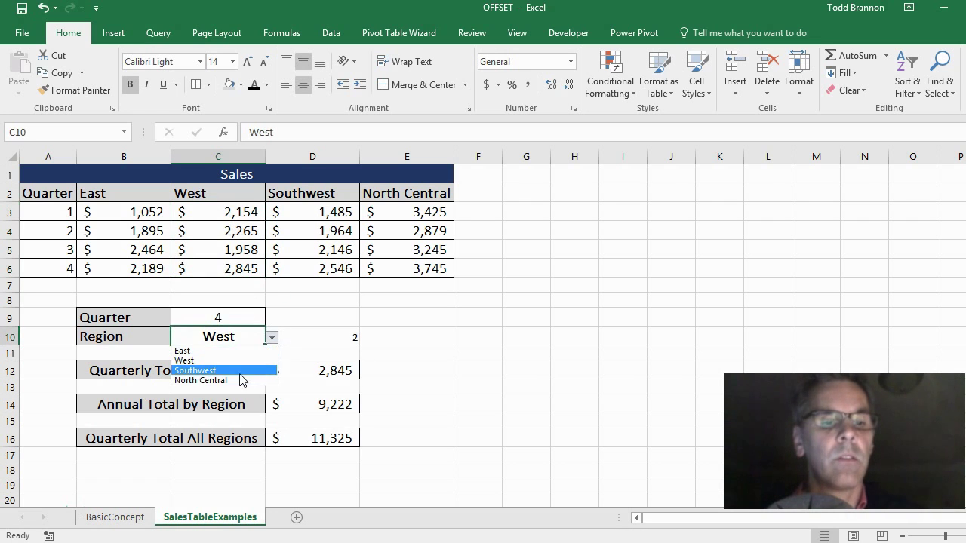
left_click(240, 367)
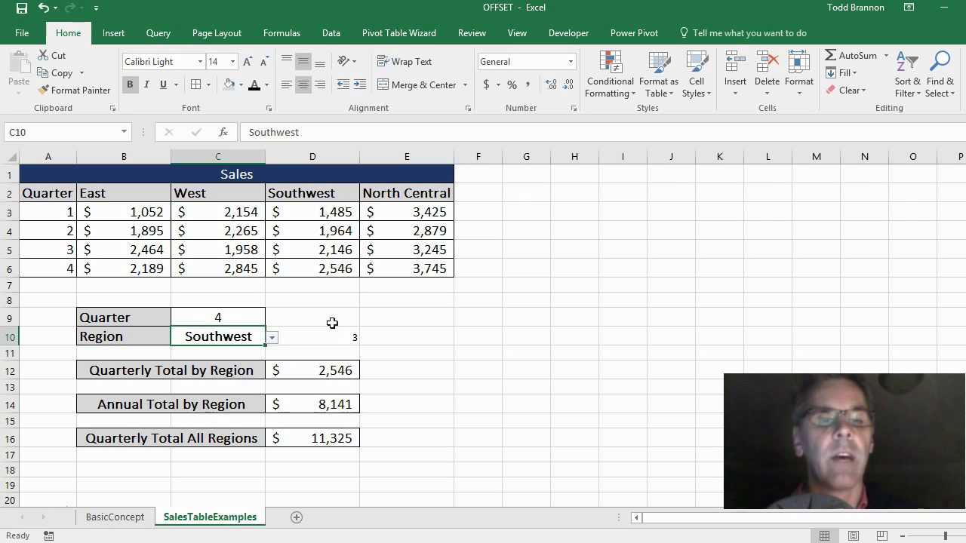
left_click(49, 212)
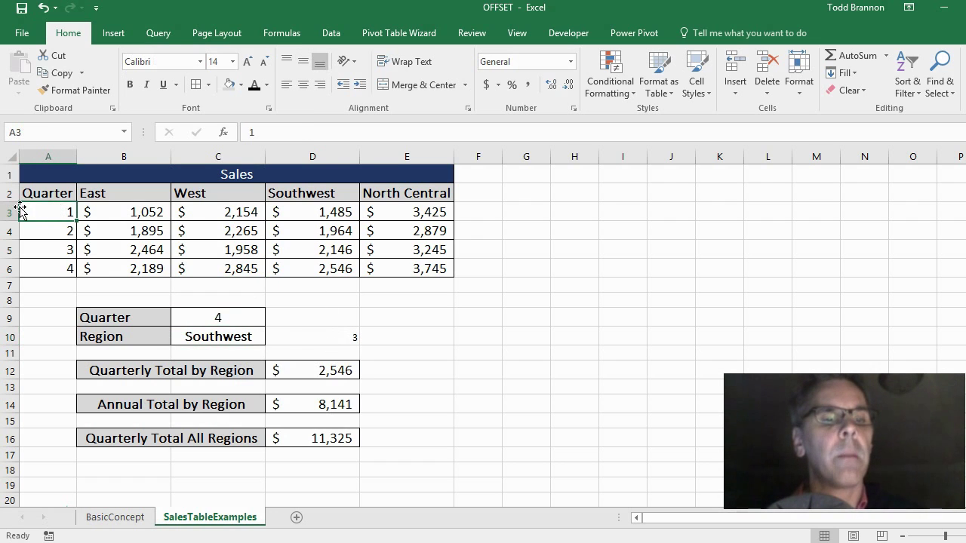
left_click(269, 209)
left_click_drag(298, 217, 305, 269)
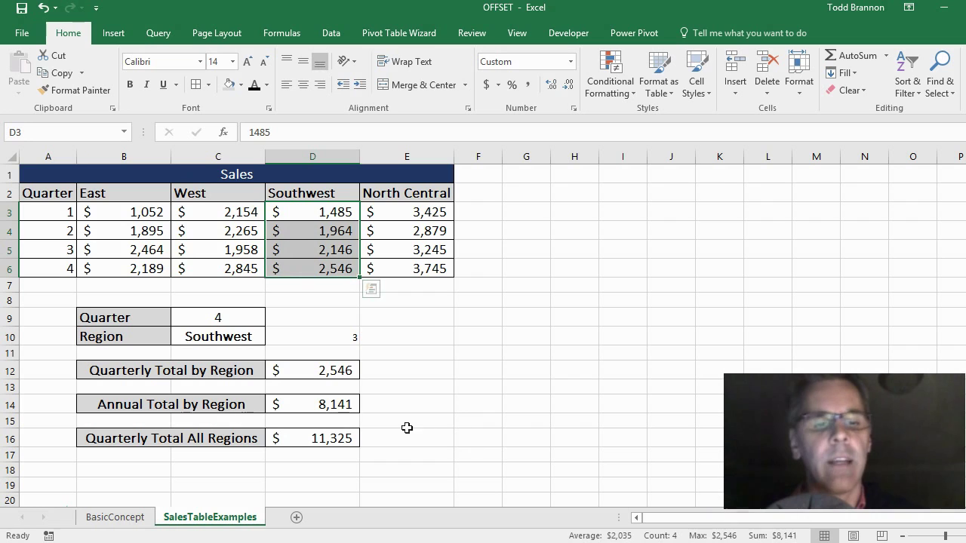
left_click(341, 406)
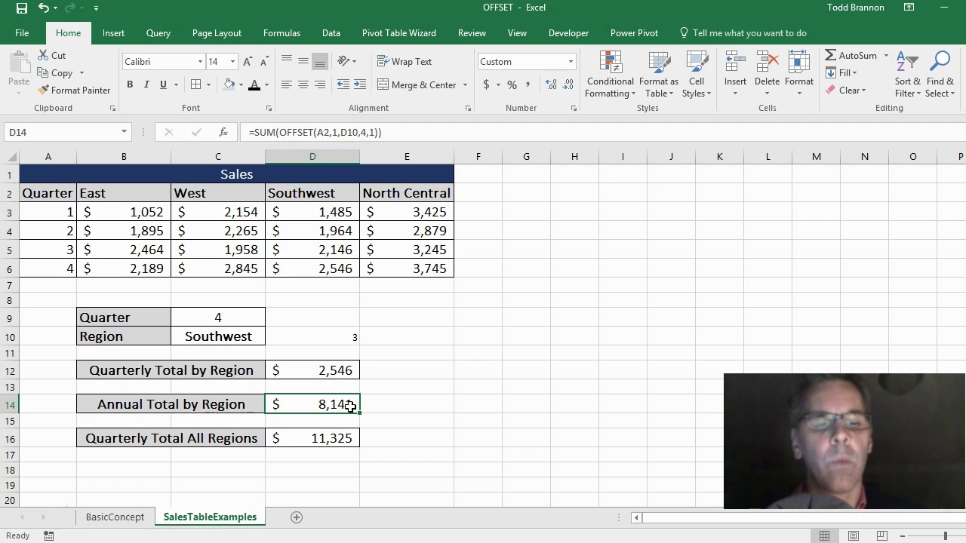
- Leave D14's formula unchanged and select the Southwest and North Central quarterly sales
left_click(375, 134)
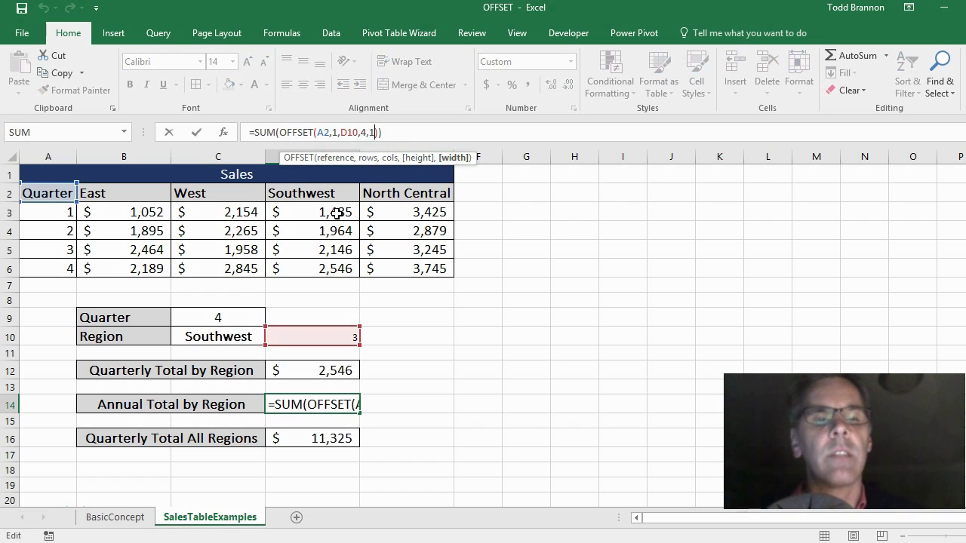
key("ctrl+Return")
left_click_drag(334, 212, 323, 272)
left_click_drag(326, 212, 413, 268)
left_click(163, 213)
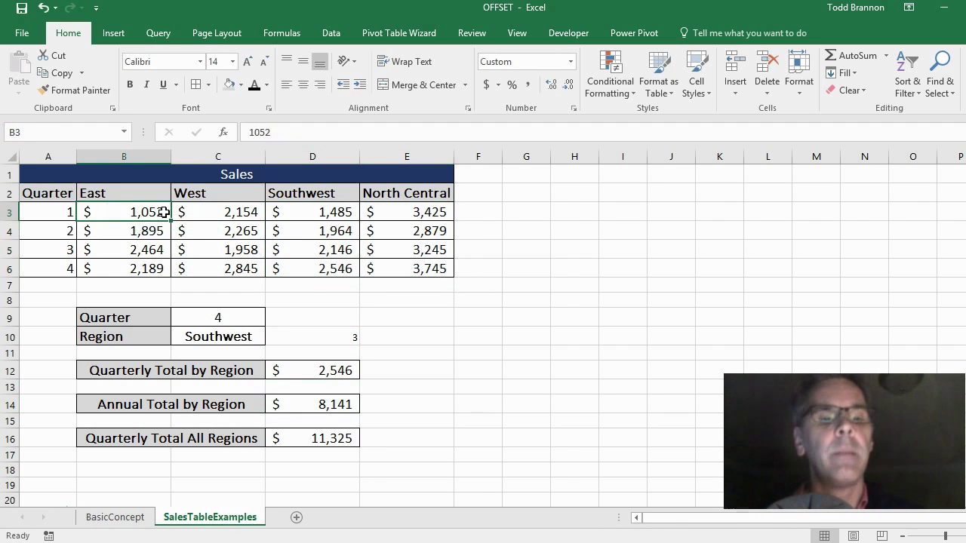
- Enter East as the Region in C10 and check D14's annual total
left_click(235, 332)
type("East")
key("ctrl+Return")
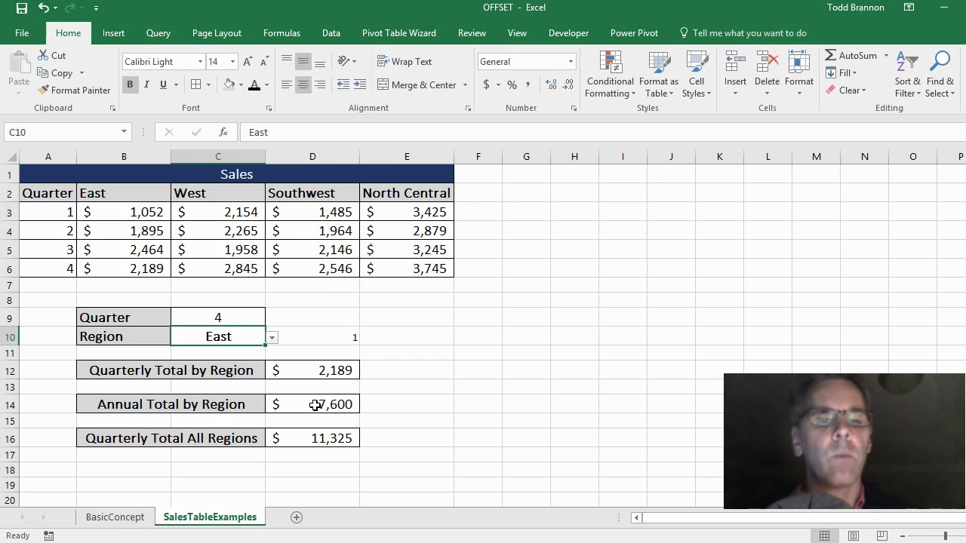
left_click(315, 405)
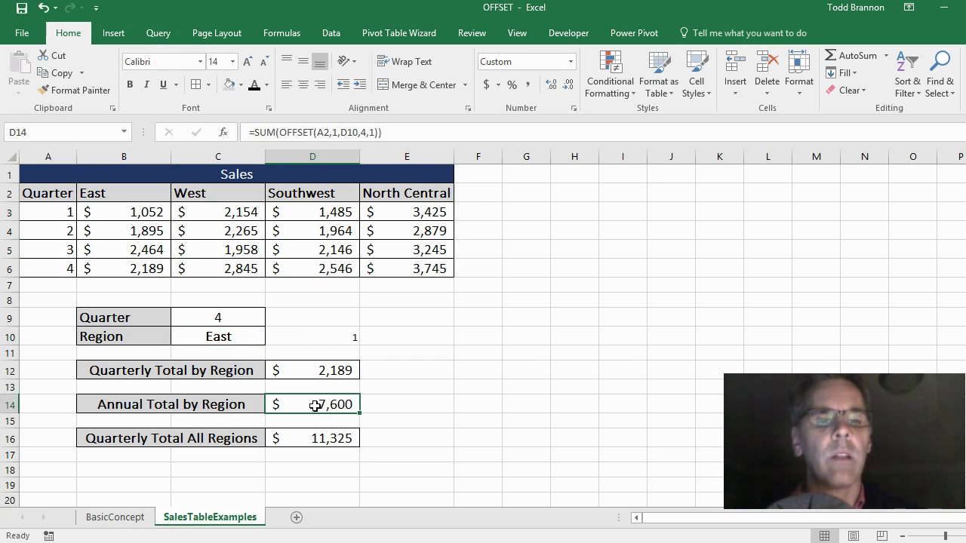
- Change D14's OFFSET width argument from 1 to 4, giving =SUM(OFFSET(A2,1,D10,4,4))
left_click(376, 132)
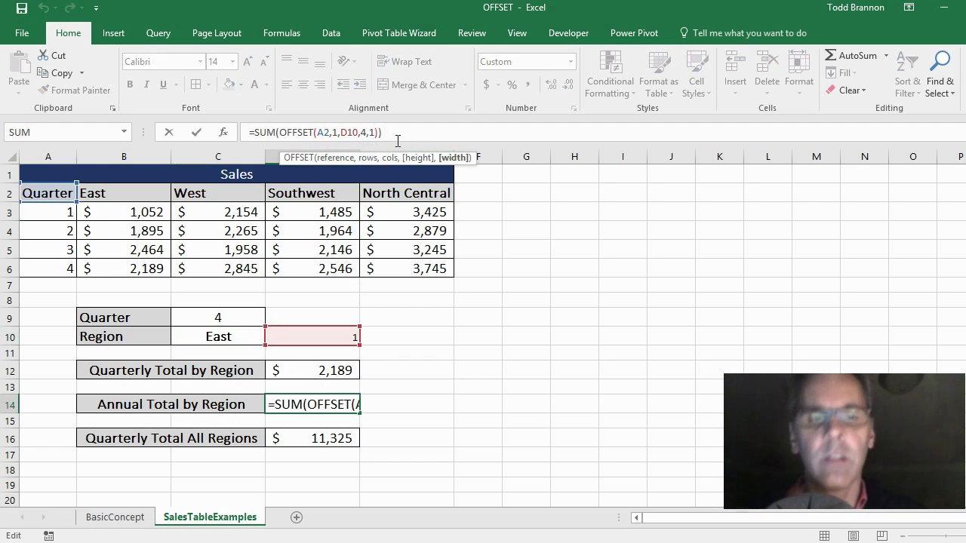
key("BackSpace")
type("4")
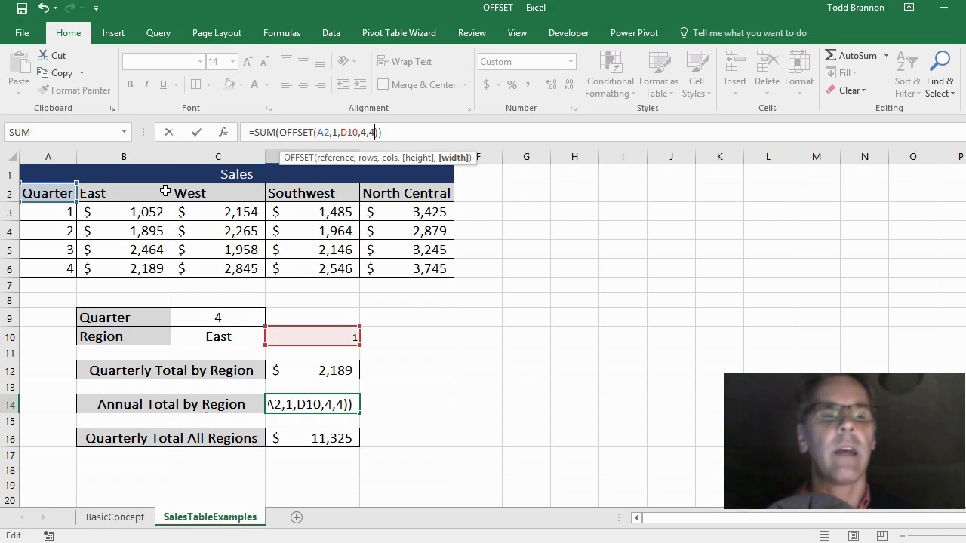
- Commit the 4-by-4 annual total formula and check its 38,257 against the B3:E6 sales
left_click(398, 137)
key("Return")
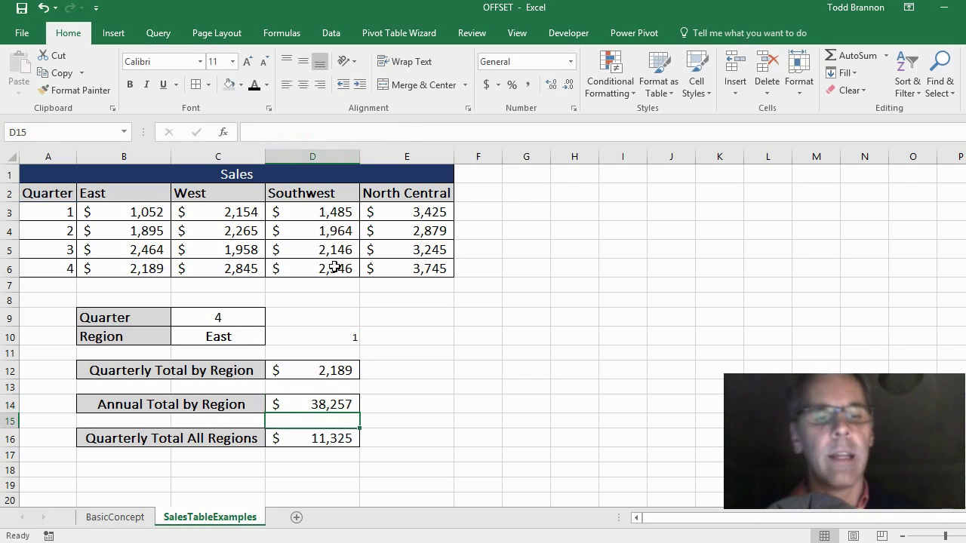
left_click(326, 410)
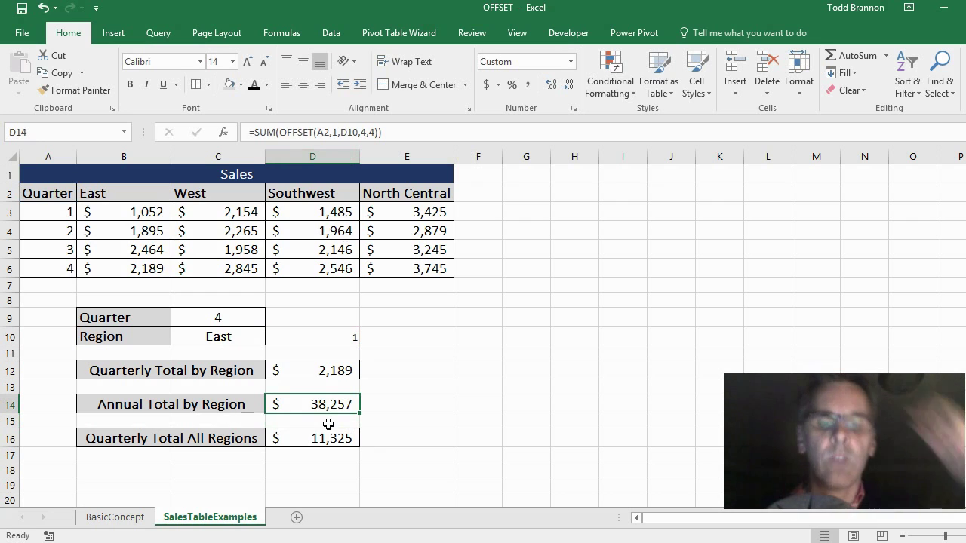
left_click_drag(137, 212, 398, 274)
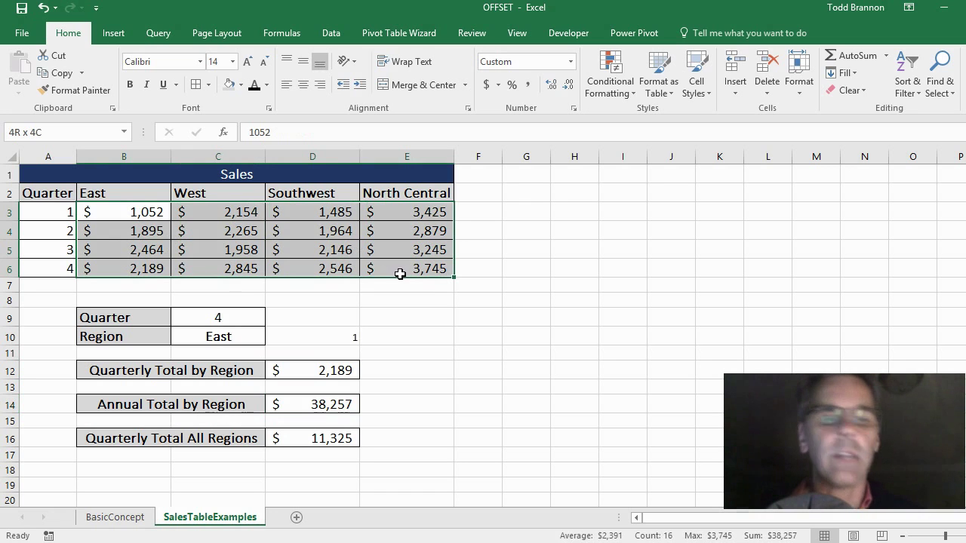
left_click_drag(400, 274, 400, 274)
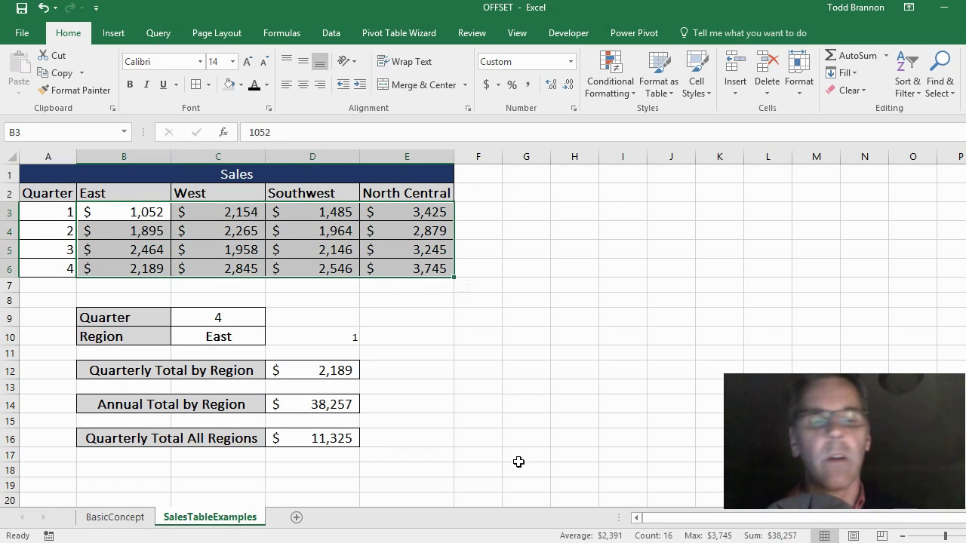
- Change D14's OFFSET width back to 1, giving =SUM(OFFSET(A2,1,D10,4,1))
left_click(336, 404)
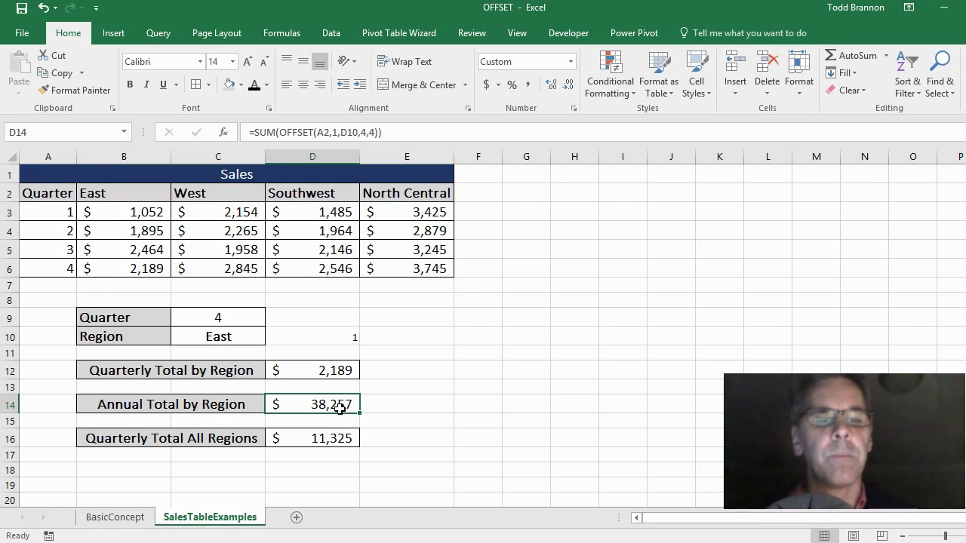
left_click(373, 133)
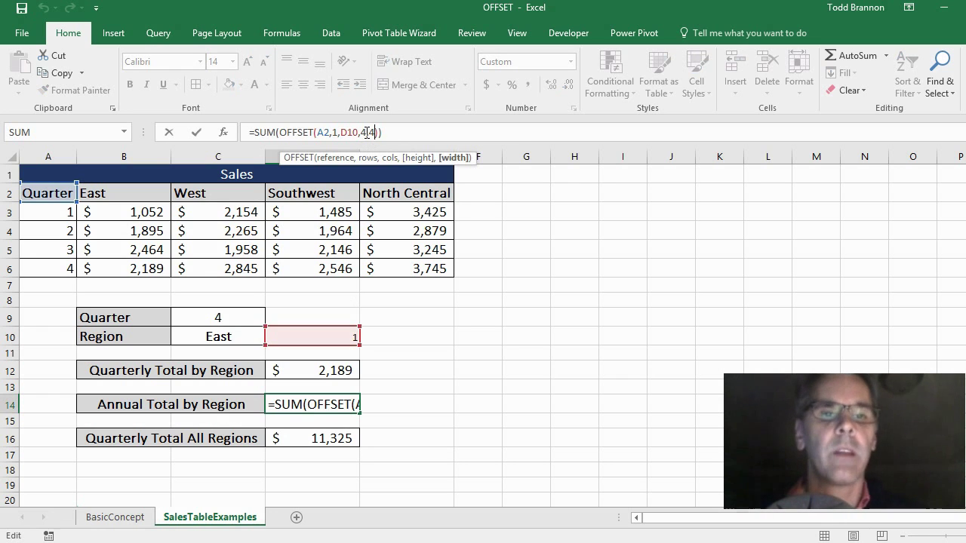
key("BackSpace")
type("1)")
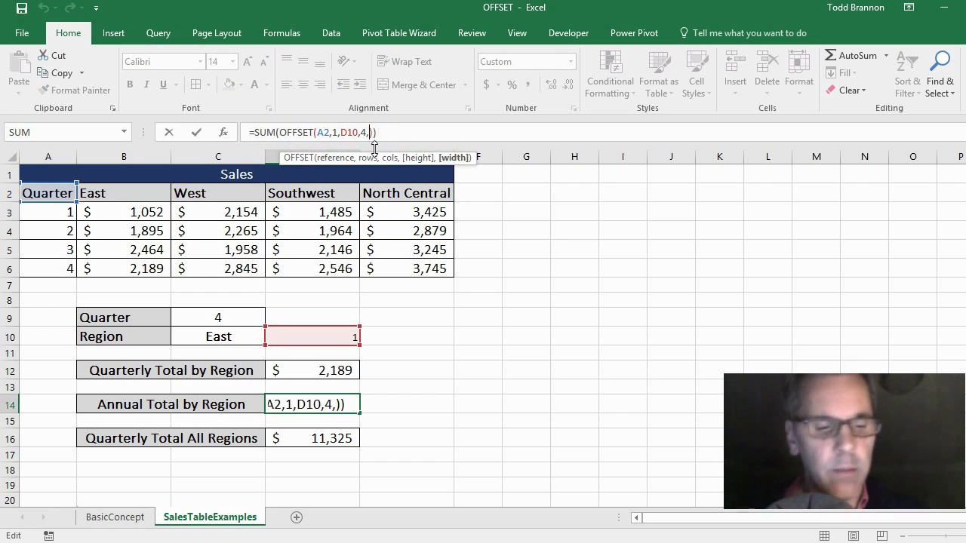
key("Return")
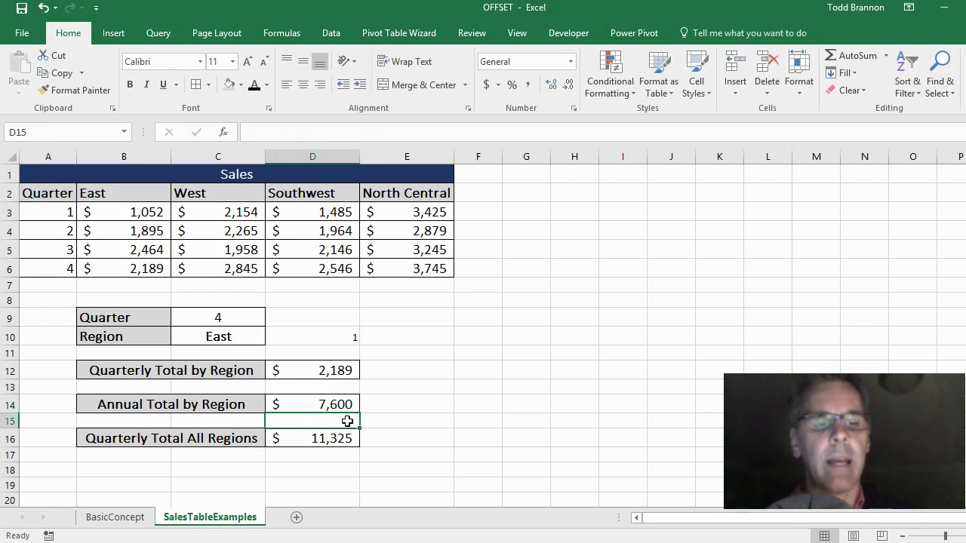
left_click(322, 403)
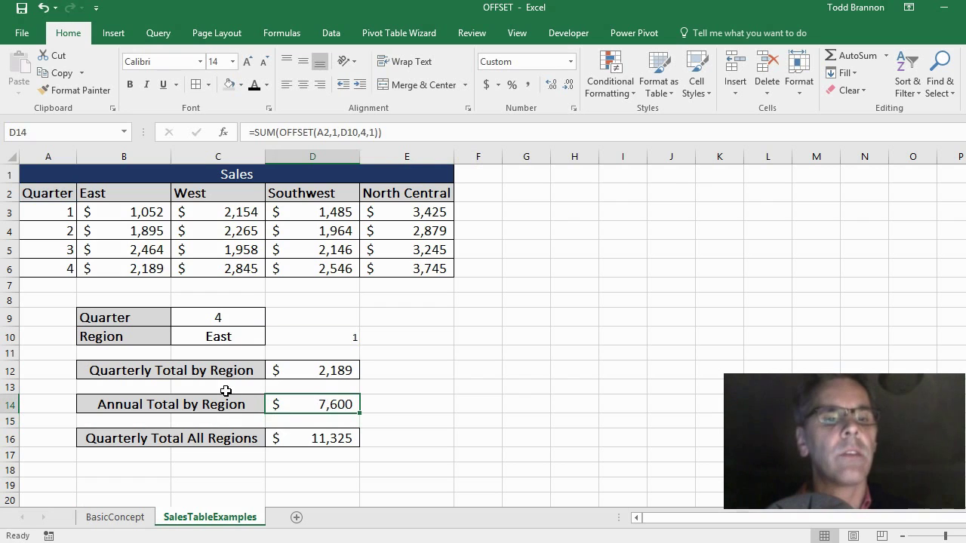
left_click(146, 210)
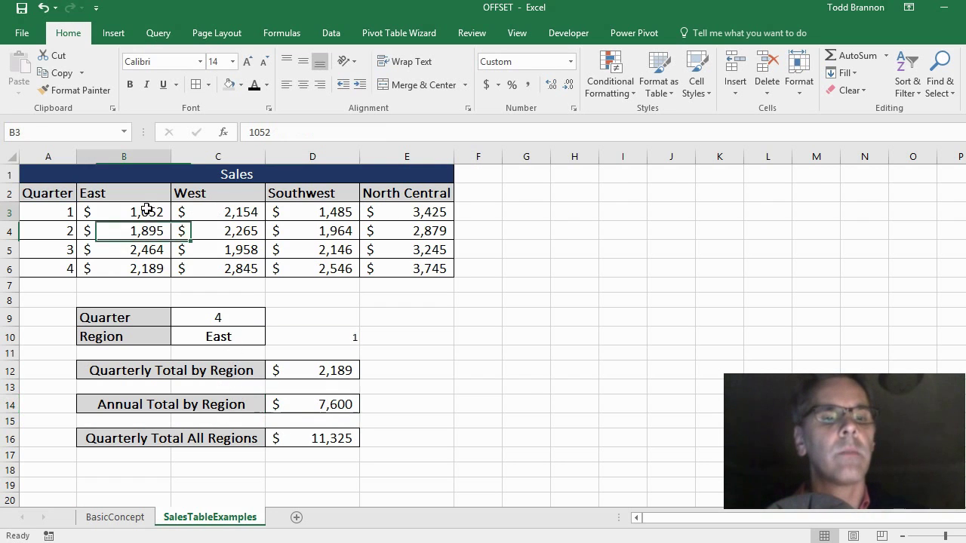
left_click_drag(146, 210, 146, 267)
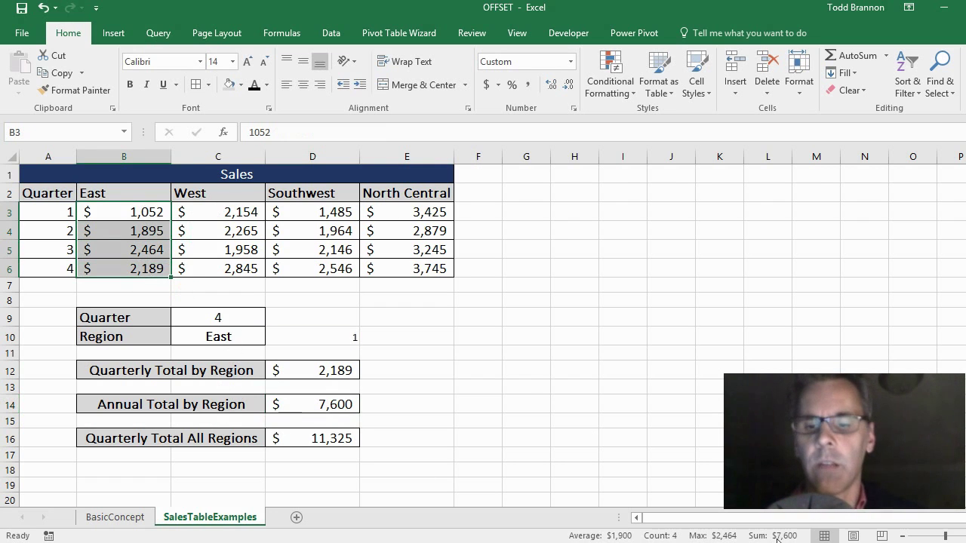
left_click(329, 406)
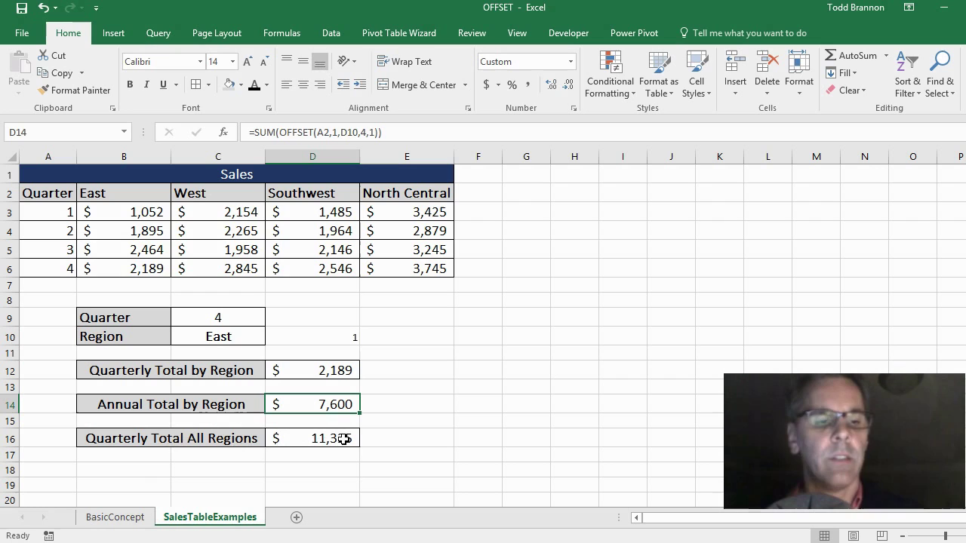
left_click(303, 443)
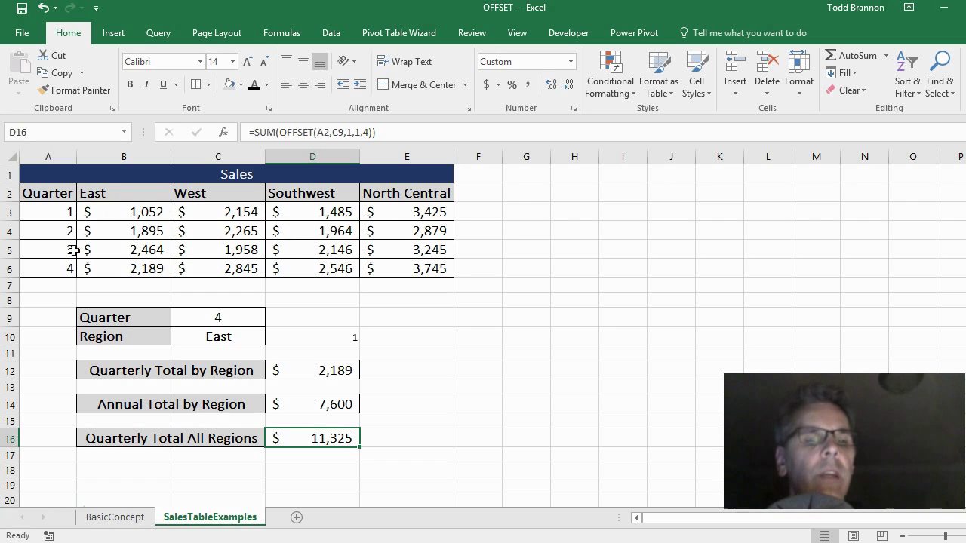
- Choose Southwest from the Region drop-down in C10
left_click(219, 338)
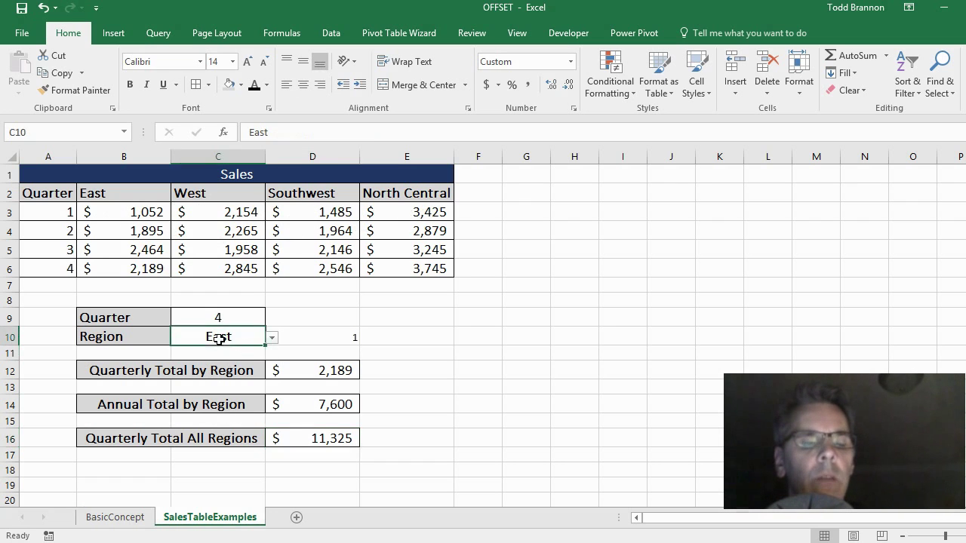
left_click(272, 339)
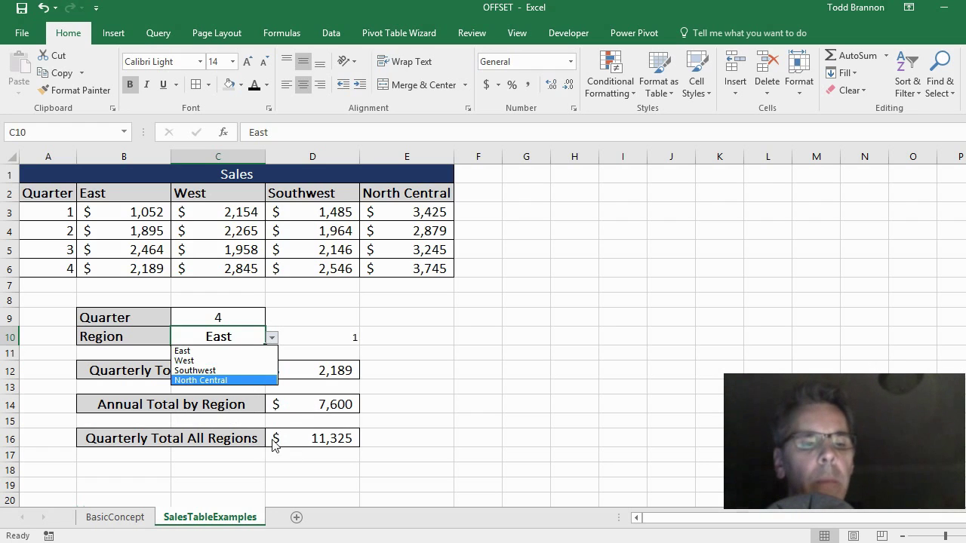
left_click(224, 371)
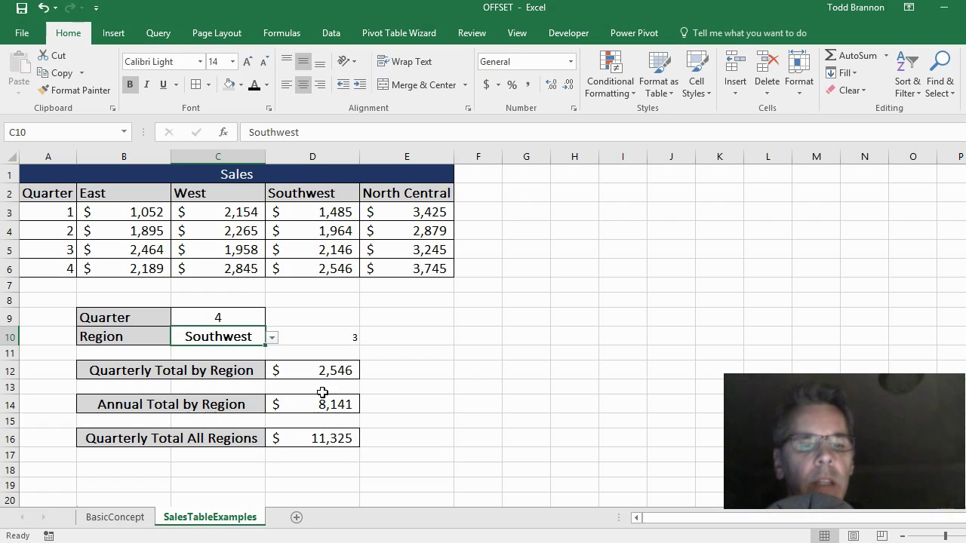
- Choose quarter 1 from the C9 drop-down and review the all-regions quarterly total of 8,116
left_click(215, 317)
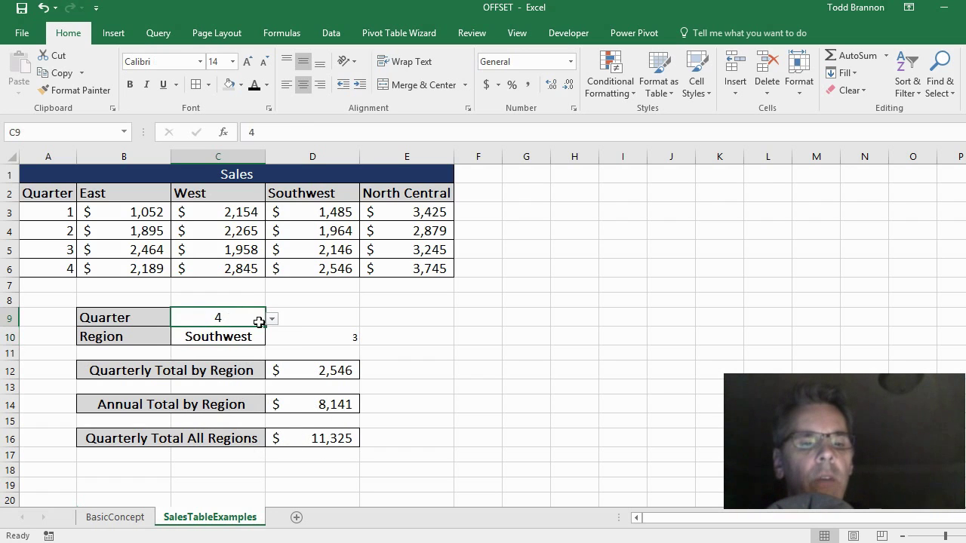
left_click(270, 322)
left_click(242, 319)
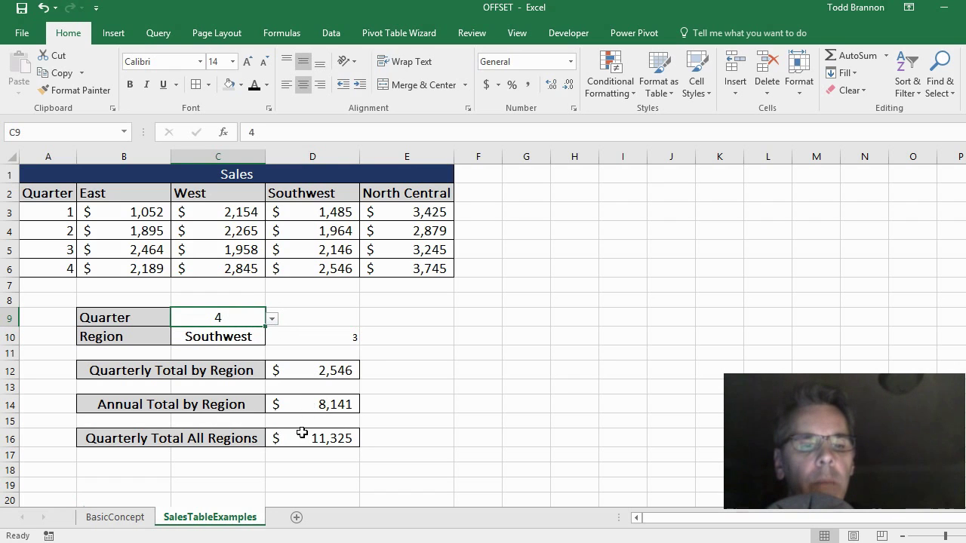
left_click(272, 319)
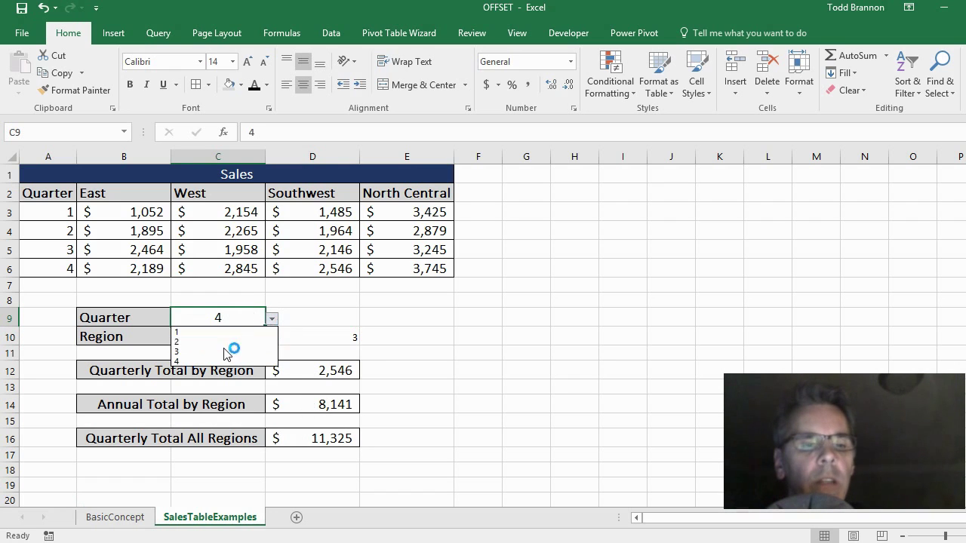
left_click(219, 330)
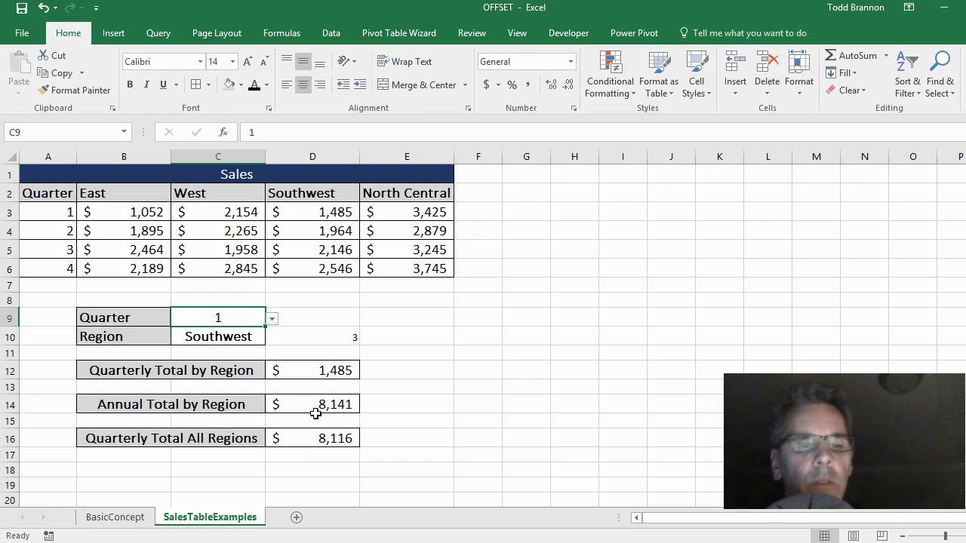
left_click(299, 442)
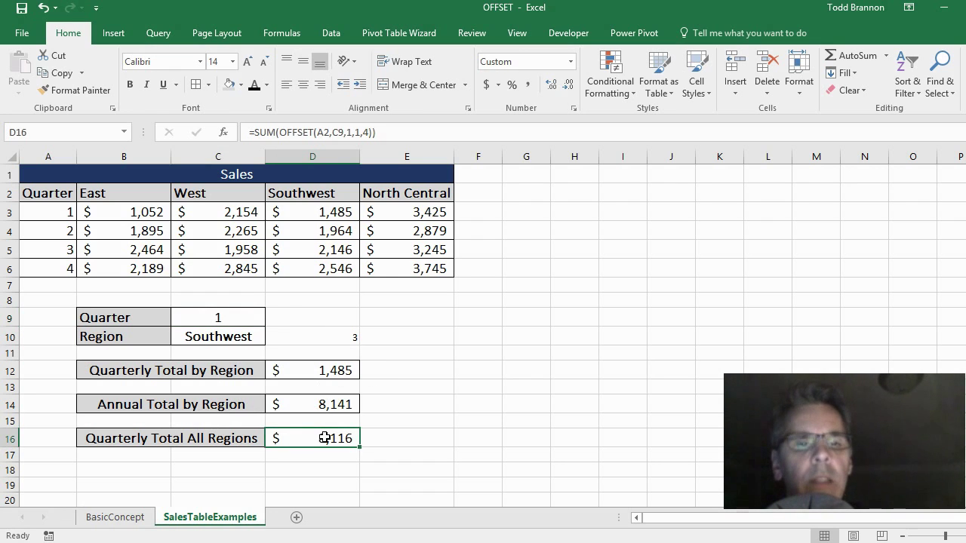
left_click(361, 132)
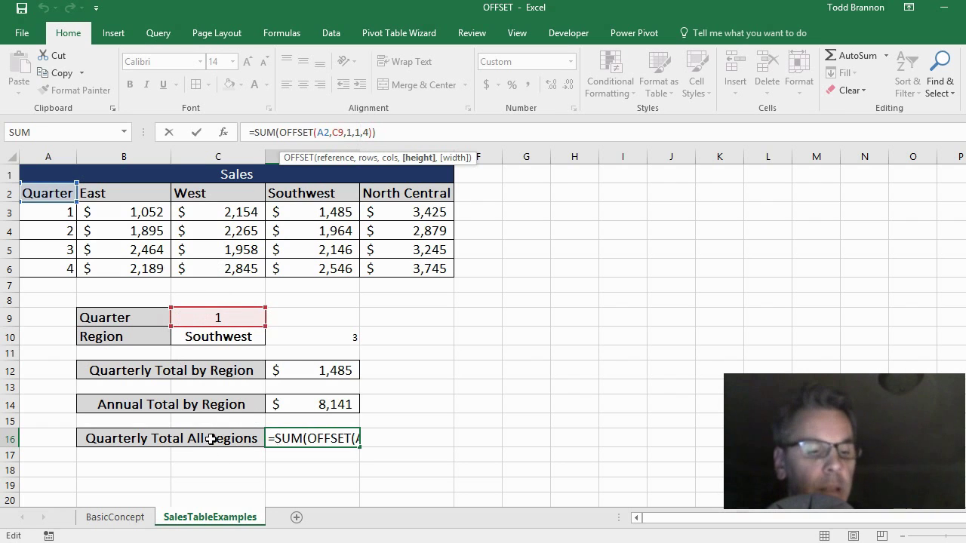
key("ctrl+Return")
left_click(43, 215)
left_click_drag(83, 212, 404, 213)
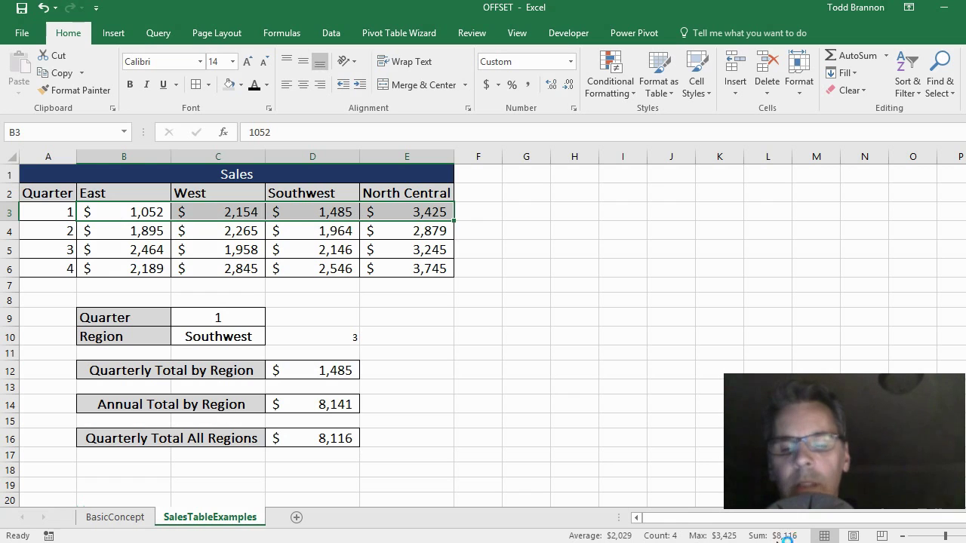
left_click(321, 441)
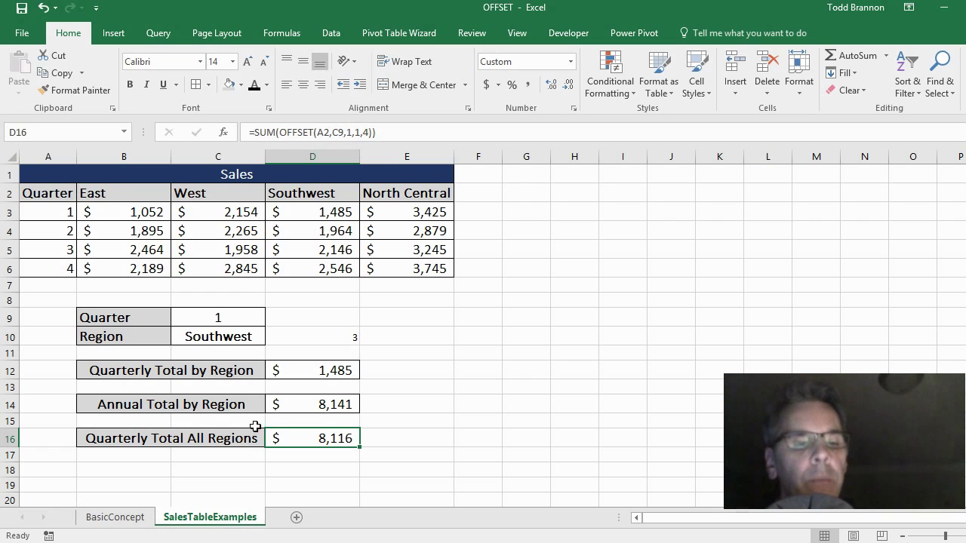
left_click(249, 317)
- Pick quarter 3 in C9 and confirm that B5:E5 sales sum to the 9,813 total in D16
left_click(272, 322)
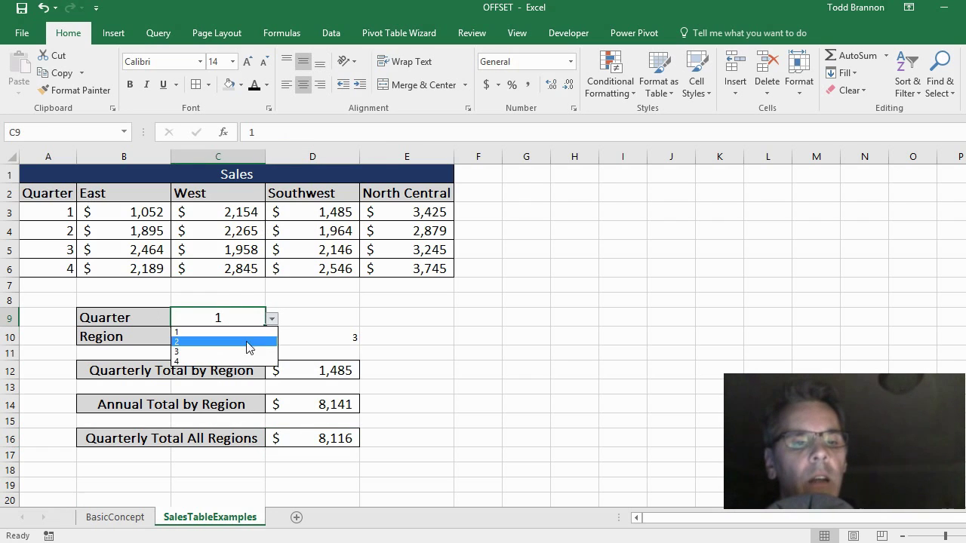
left_click(248, 354)
left_click_drag(90, 251, 392, 248)
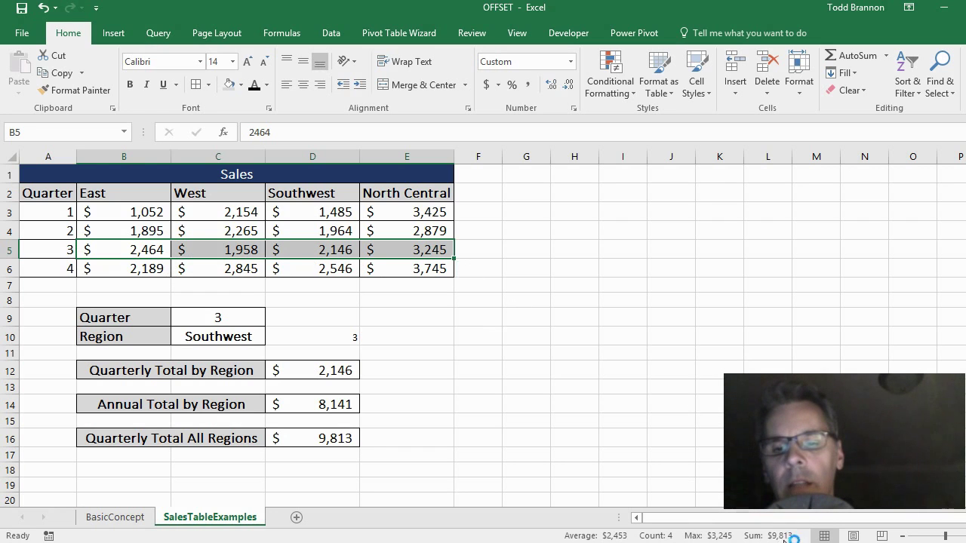
left_click(318, 447)
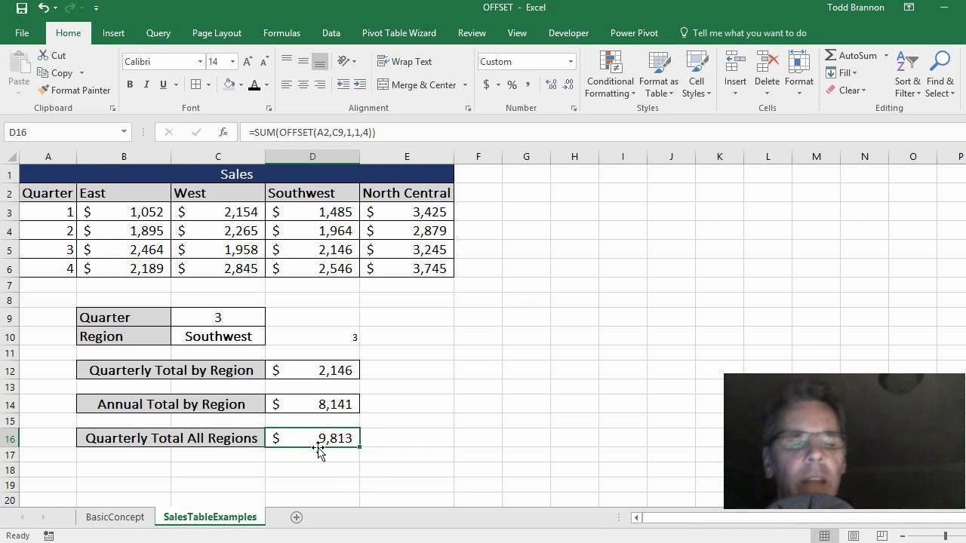